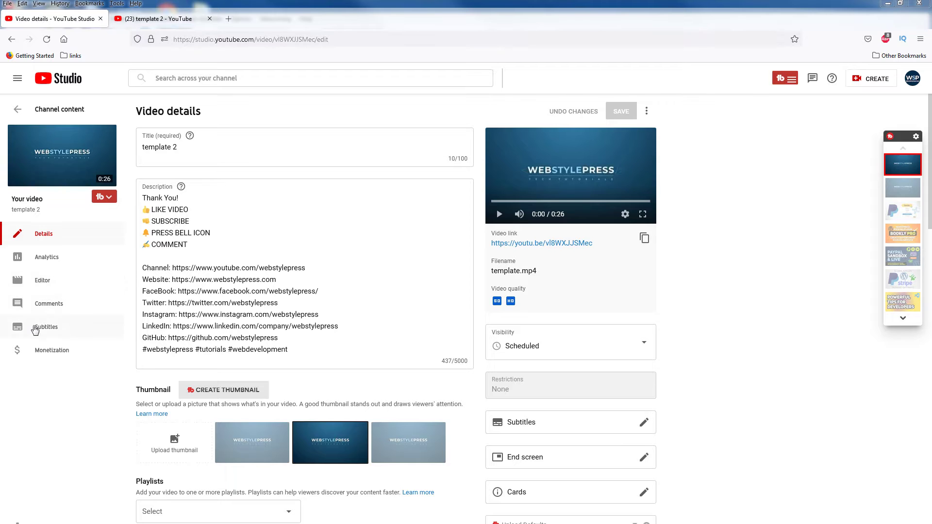
- Open the video's subtitles, examine the automatic Hindi track's text as an editable duplicate and discard the changes
left_click(63, 328)
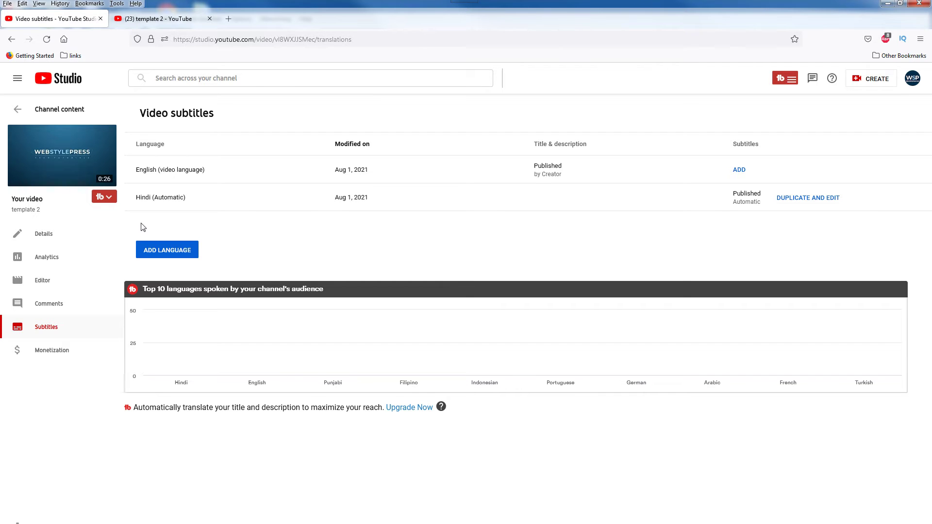
double_click(161, 196)
left_click(805, 199)
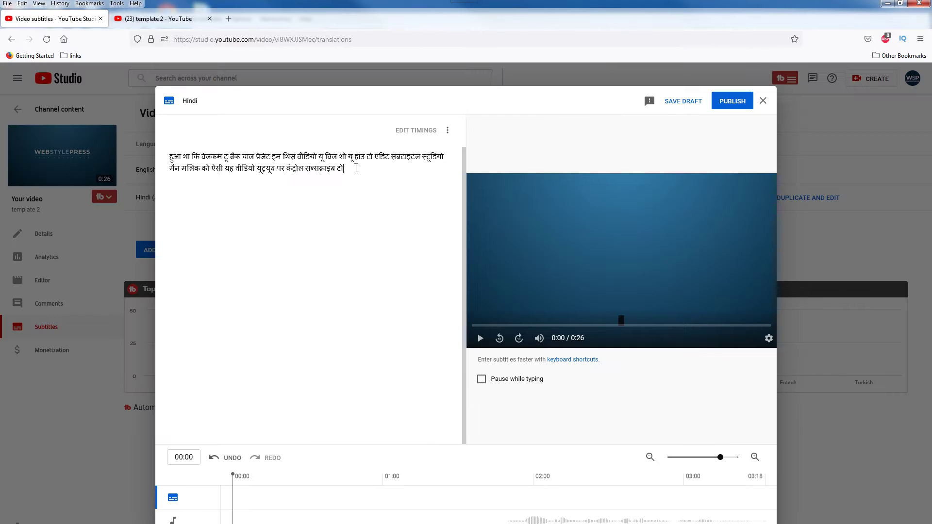
left_click_drag(344, 168, 169, 156)
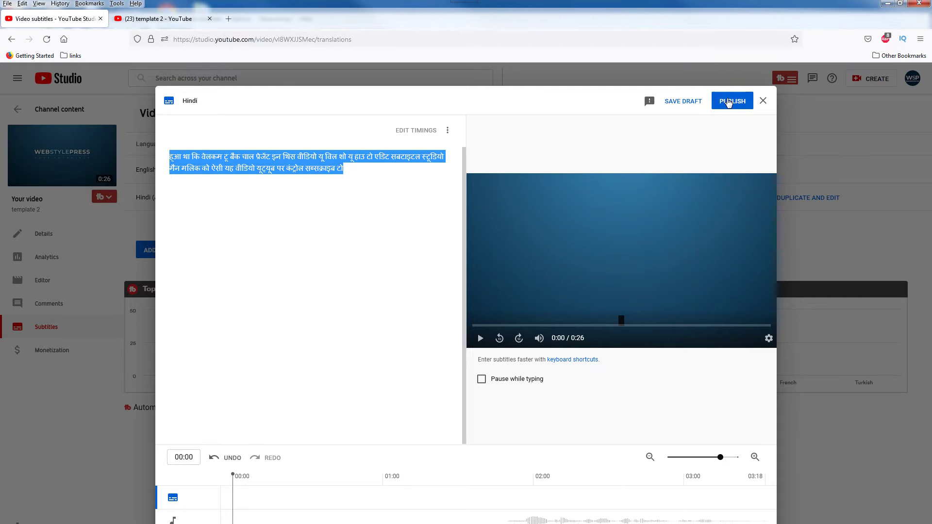
left_click(437, 141)
left_click(763, 101)
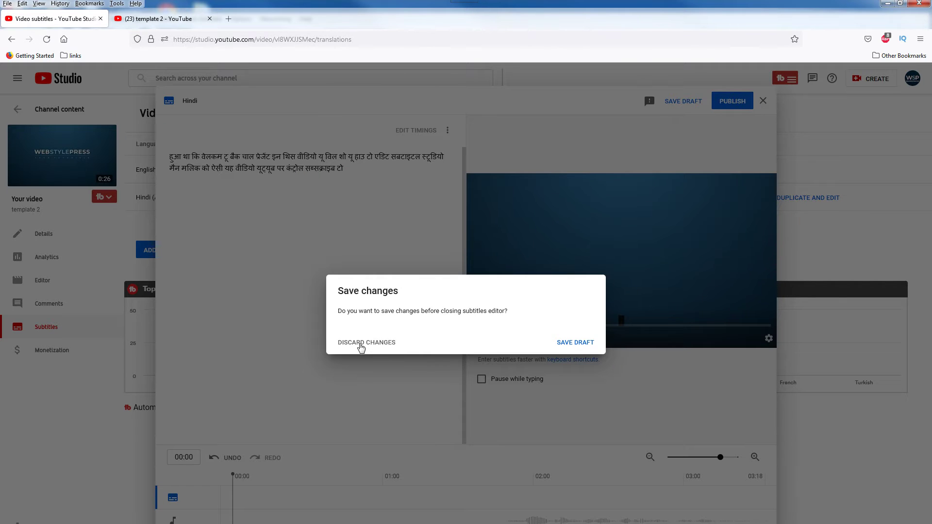
left_click(360, 342)
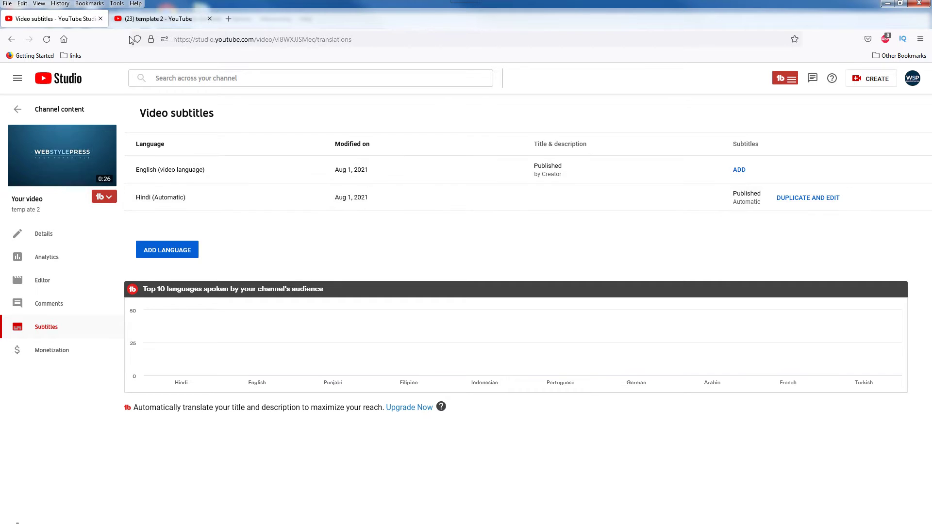
- Play part of the template 2 video on its YouTube watch page, pause it and return to the Studio subtitles page
left_click(155, 19)
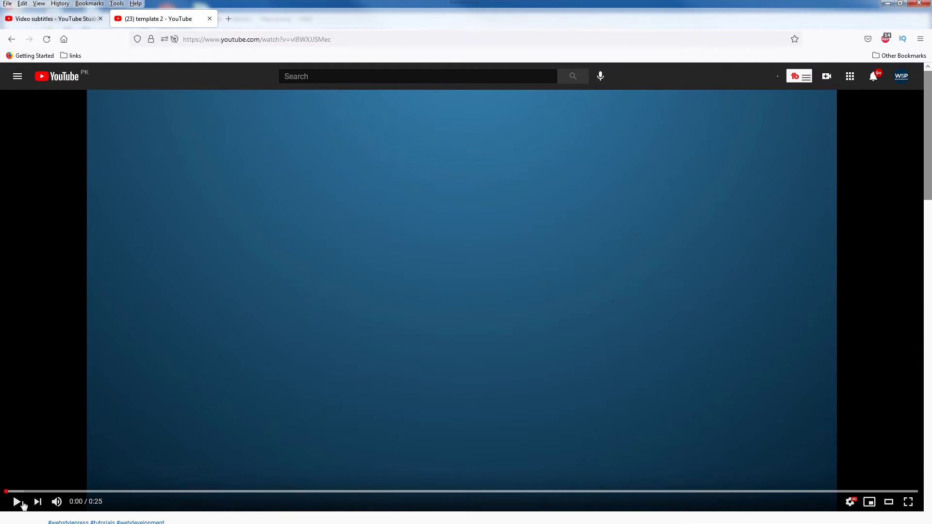
left_click(17, 502)
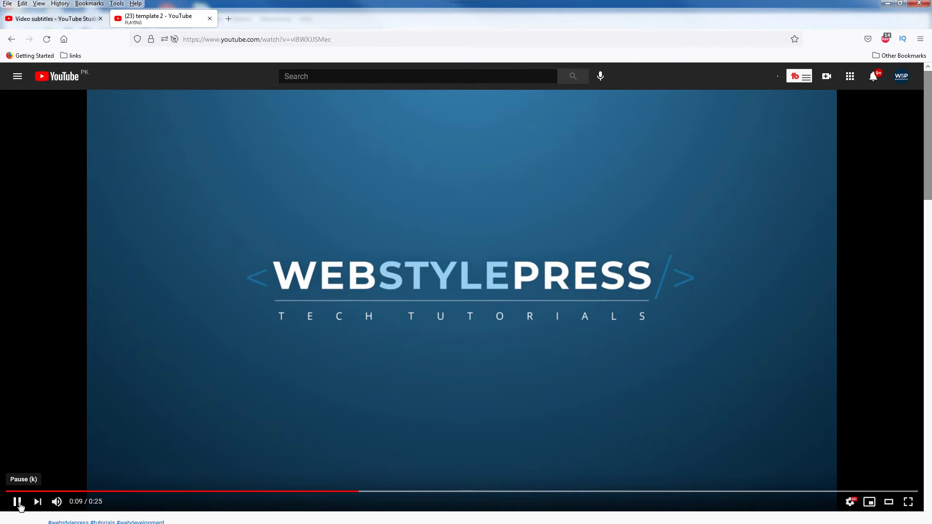
left_click(18, 502)
left_click(69, 27)
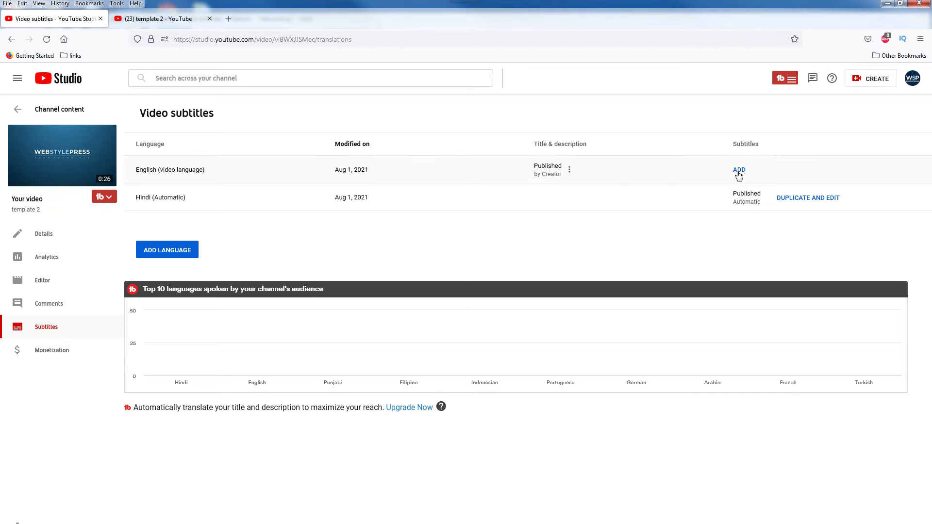
- Review the English (video language) entry and open its option for adding subtitles
left_click_drag(212, 170, 137, 168)
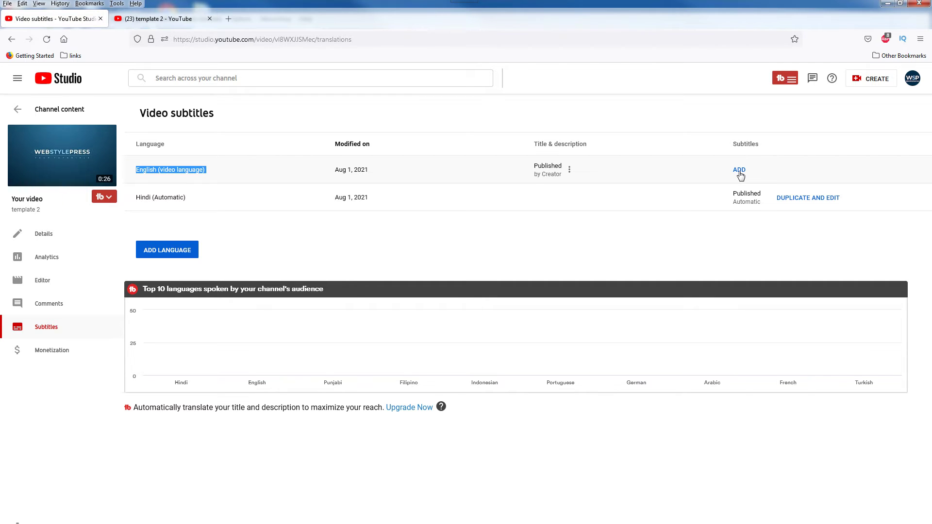
left_click_drag(224, 175, 126, 175)
left_click(262, 241)
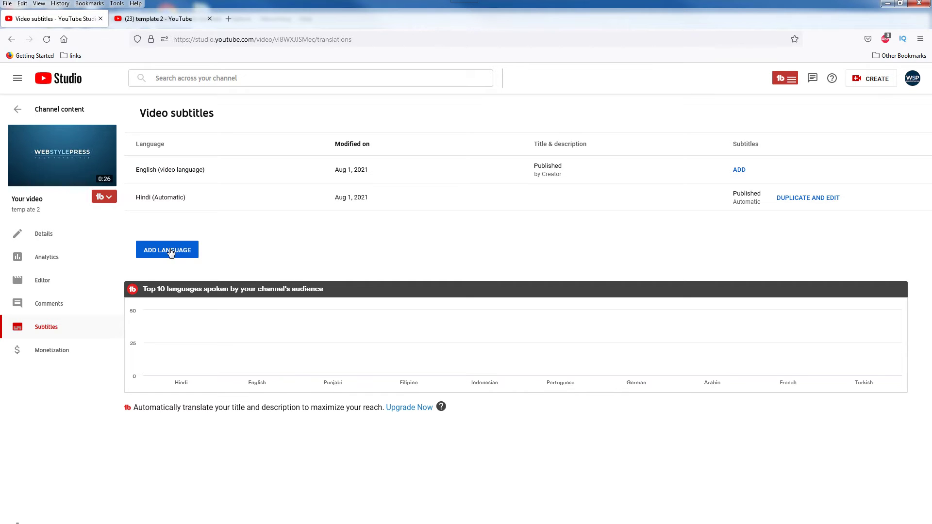
left_click(740, 169)
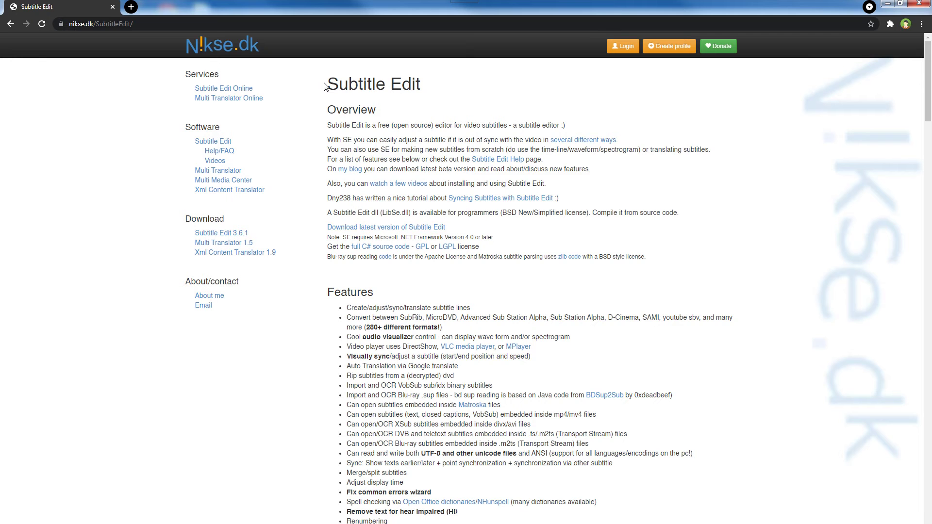
- Look at the Subtitle Edit web page, check the VLC path in the Subtitle Edit program's video player settings and cancel
left_click_drag(325, 87, 451, 86)
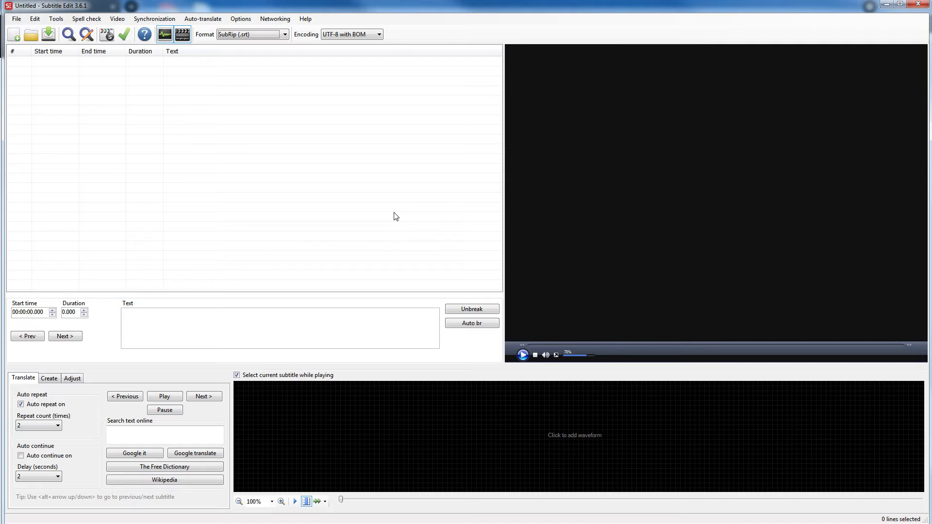
left_click(243, 23)
left_click(245, 29)
left_click(234, 170)
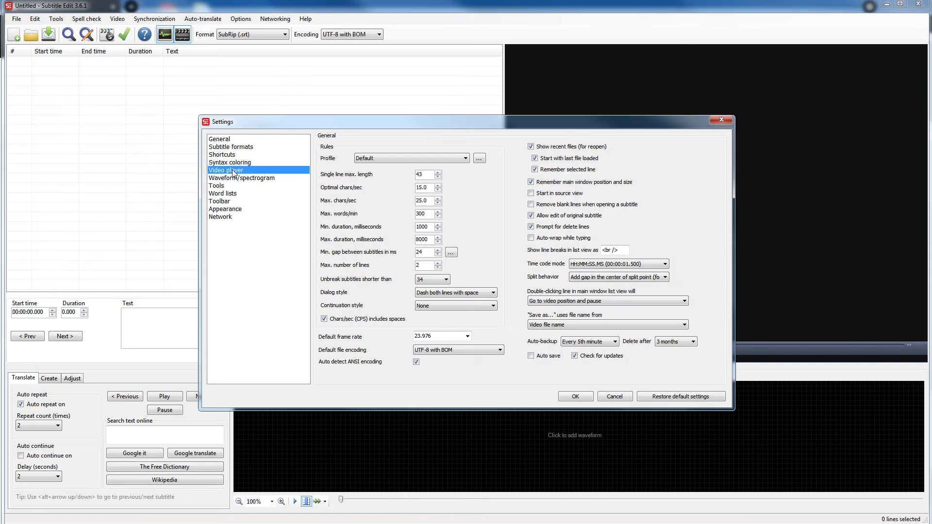
left_click(580, 159)
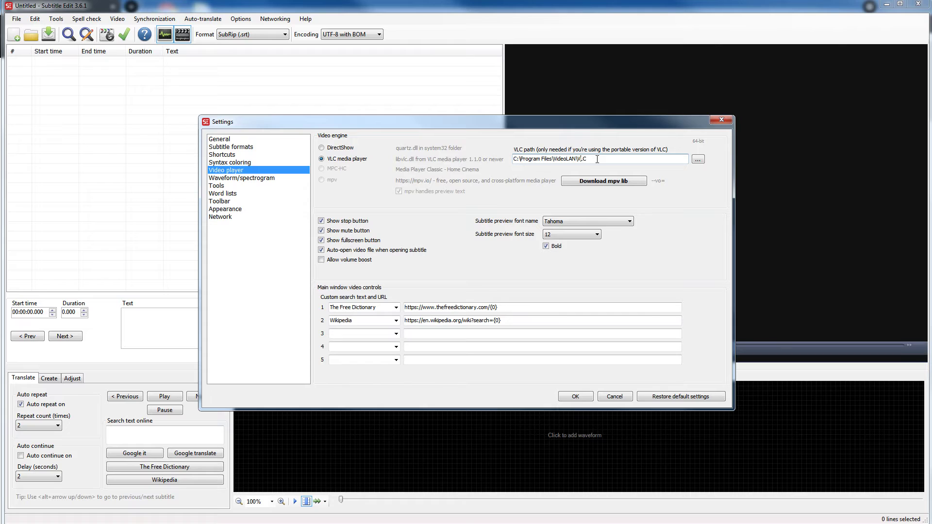
left_click_drag(585, 160, 491, 163)
left_click(614, 396)
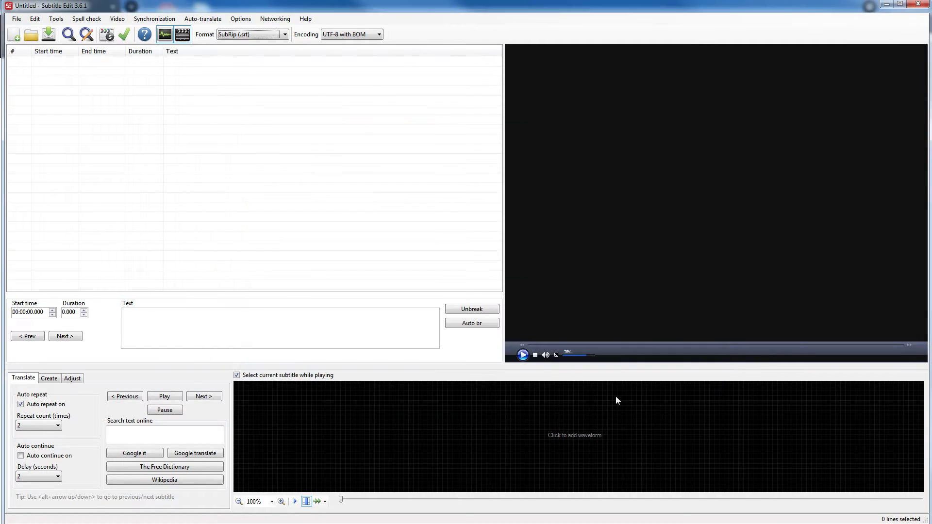
- Keep SubRip (.srt) as the subtitle format and load the video template.mp4 with its audio waveform
left_click(254, 35)
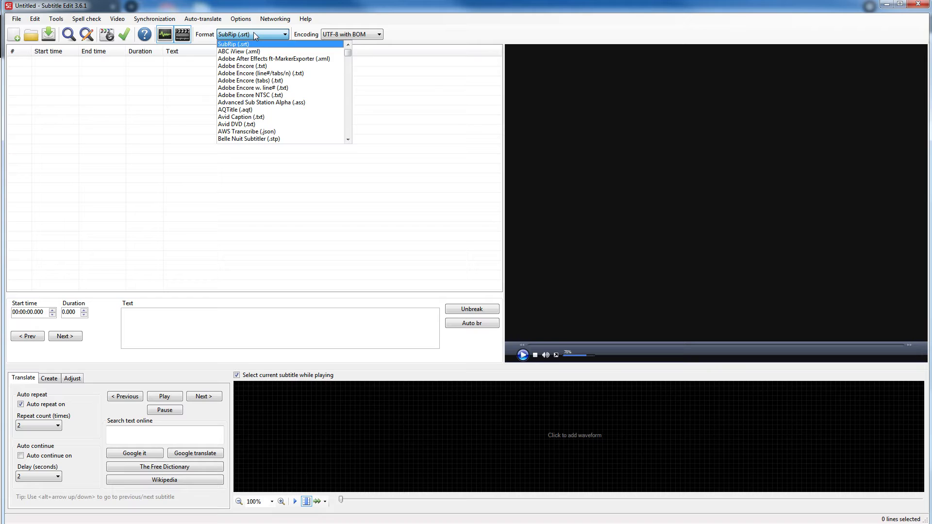
left_click(254, 32)
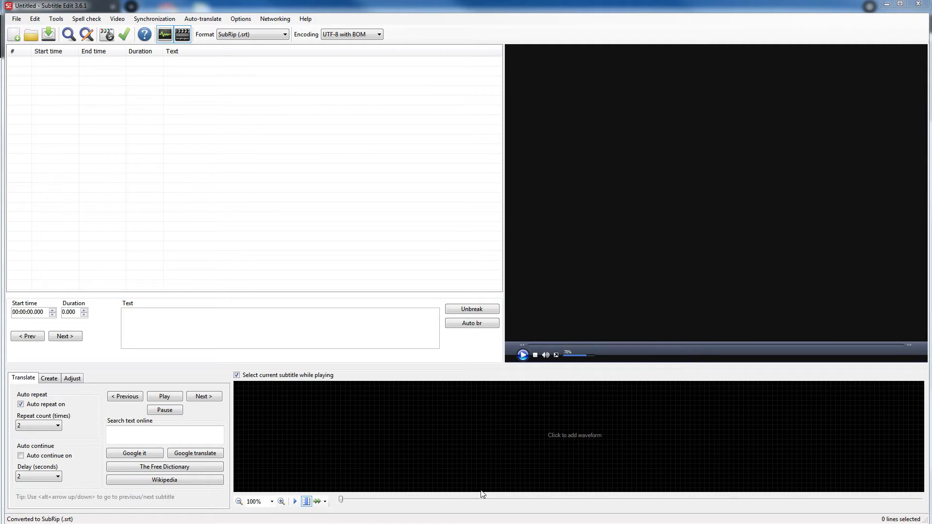
key("alt+Tab")
left_click(120, 91)
left_click_drag(103, 77, 346, 480)
left_click_drag(388, 523, 560, 261)
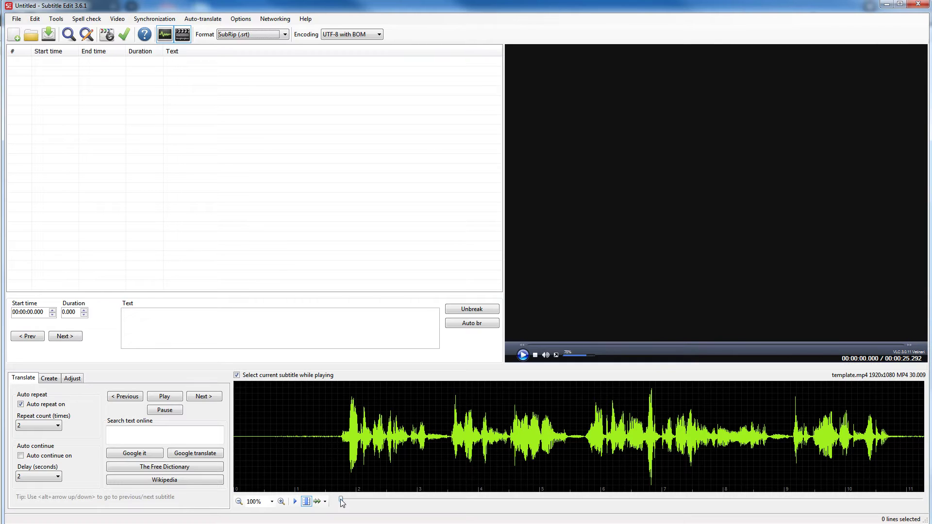
left_click_drag(327, 394, 447, 466)
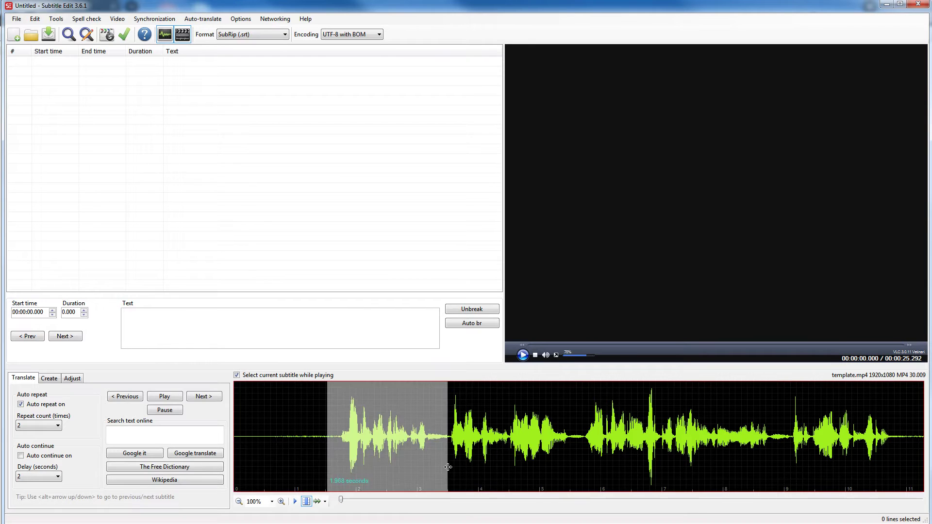
right_click(393, 397)
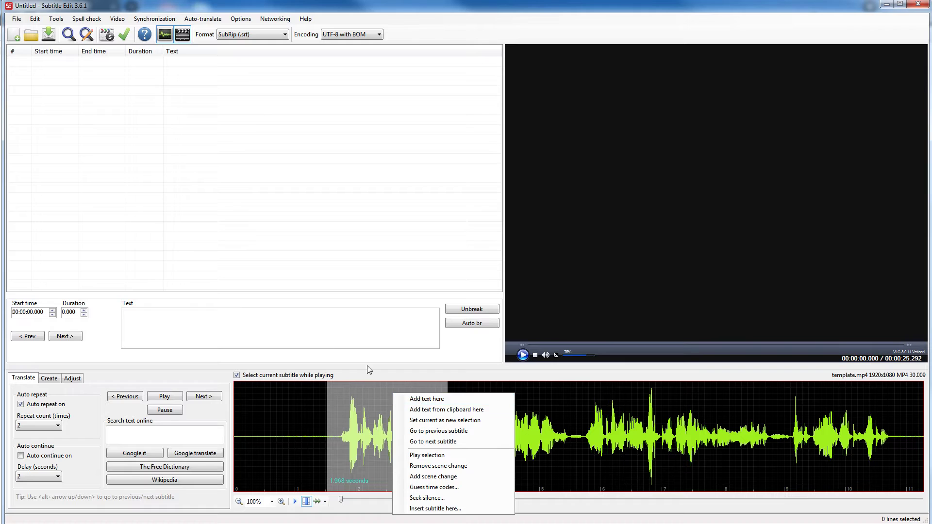
left_click(335, 334)
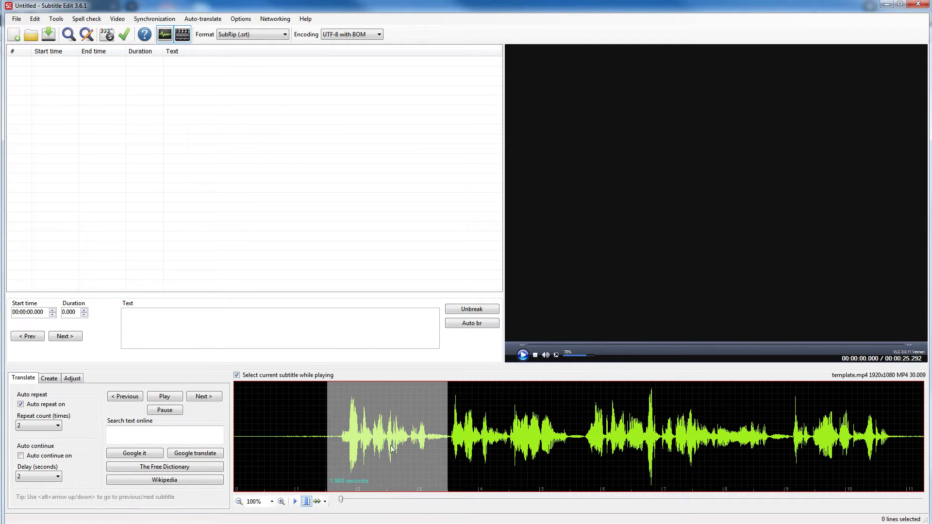
- Examine the whole waveform at 40% zoom and the available playback speeds, returning the zoom to 100% and keeping normal speed
left_click(238, 502)
left_click(239, 502)
left_click(239, 501)
left_click(238, 502)
left_click(238, 501)
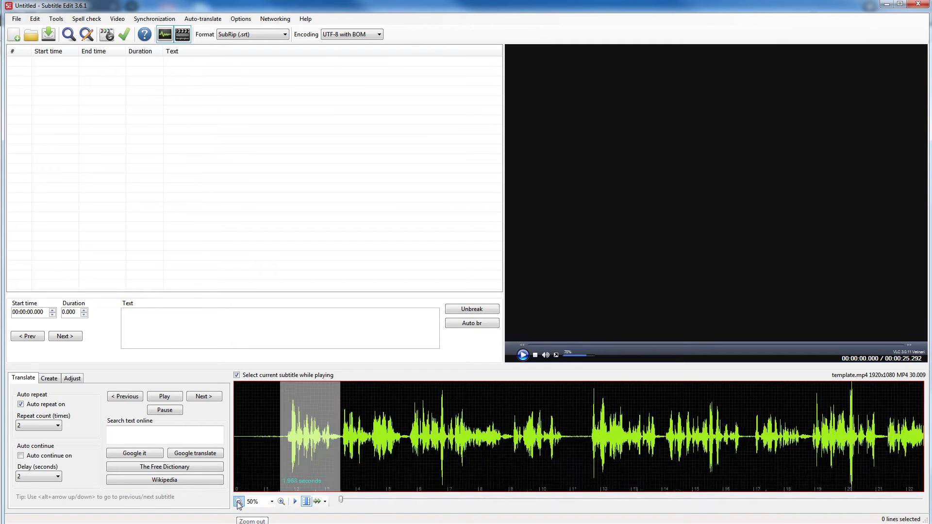
left_click(238, 502)
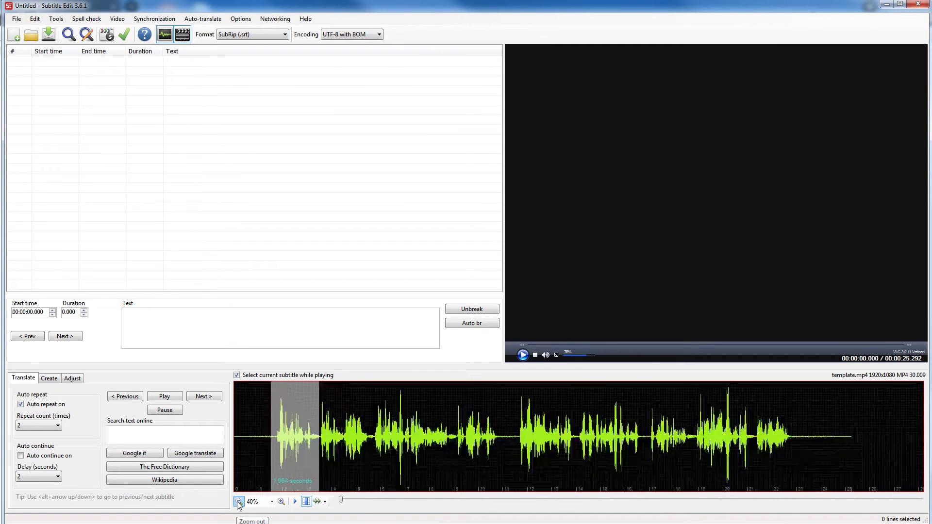
left_click(282, 505)
left_click(281, 504)
left_click(282, 504)
left_click(282, 505)
left_click(282, 504)
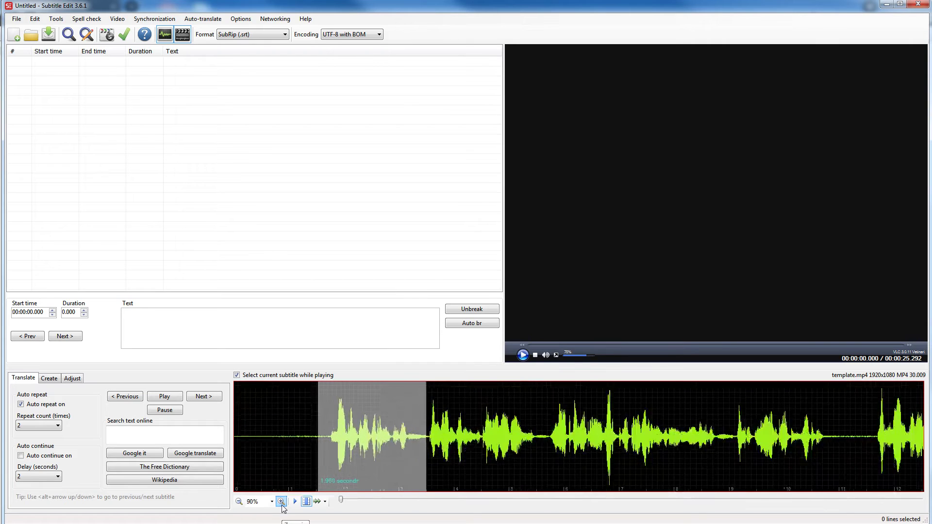
left_click(281, 502)
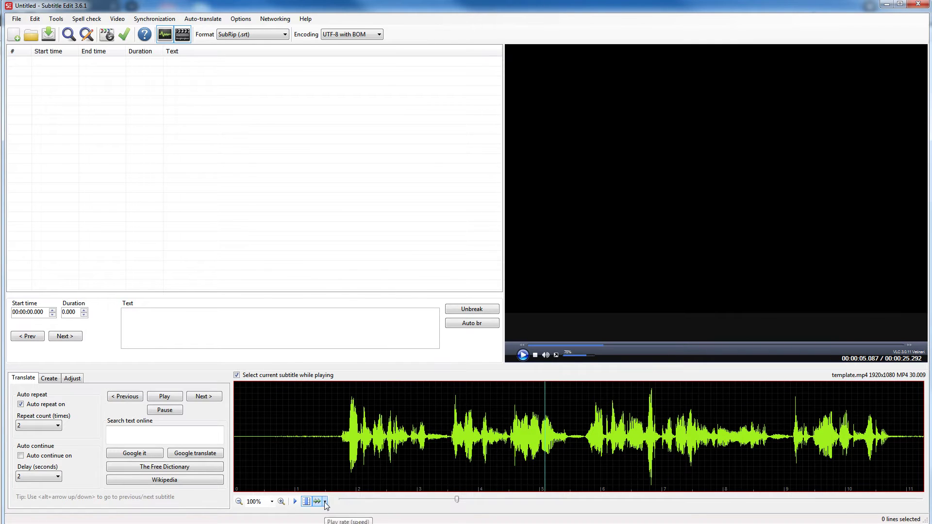
left_click(324, 501)
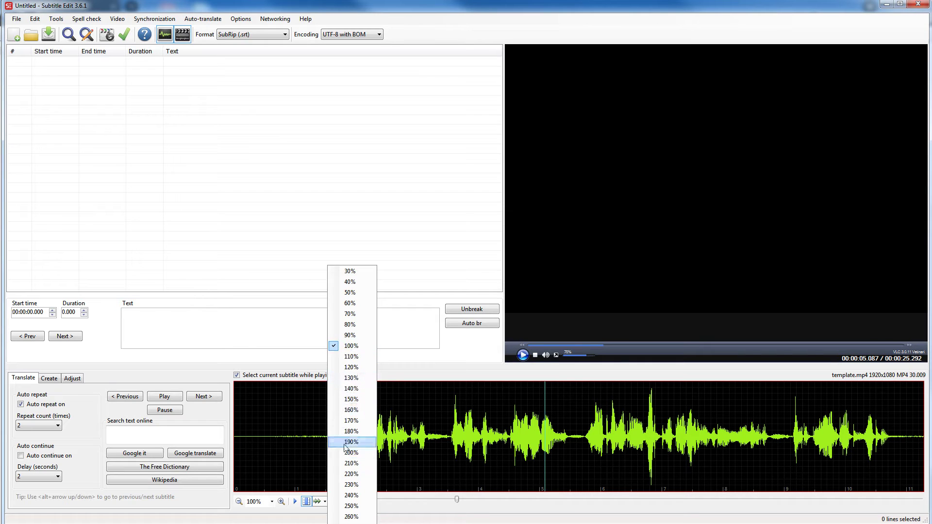
left_click(439, 457)
- Find "Welcome to WebStylePress" in text.txt and play the video from about 0.5 s to locate that phrase in the waveform
left_click(332, 402)
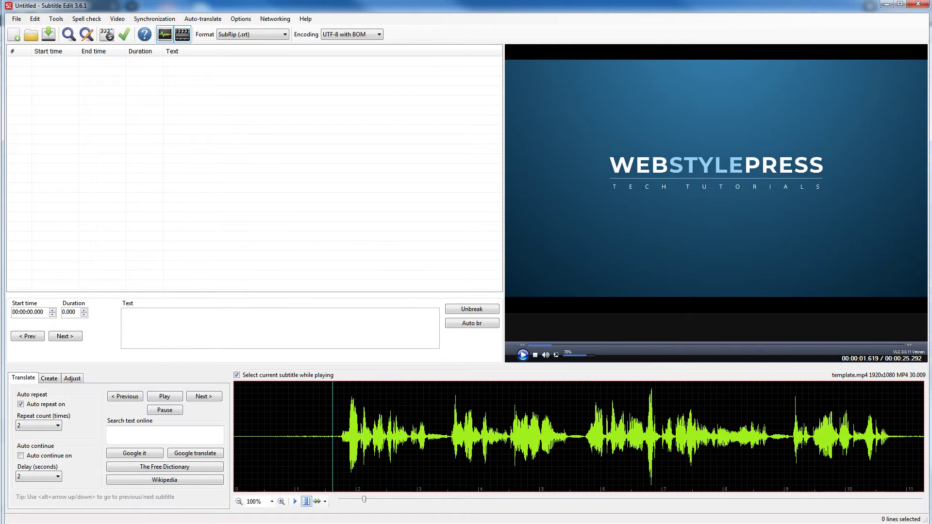
key("alt+Tab")
left_click_drag(412, 235, 293, 235)
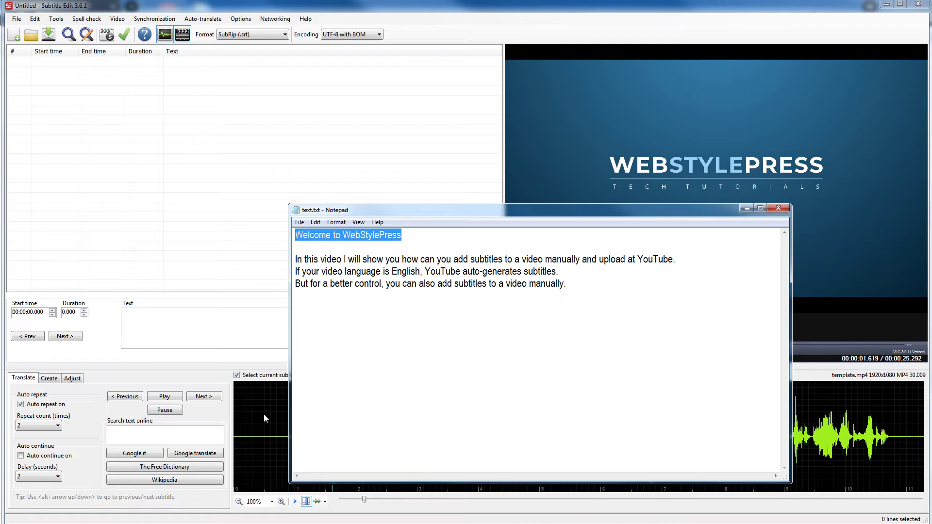
left_click(263, 414)
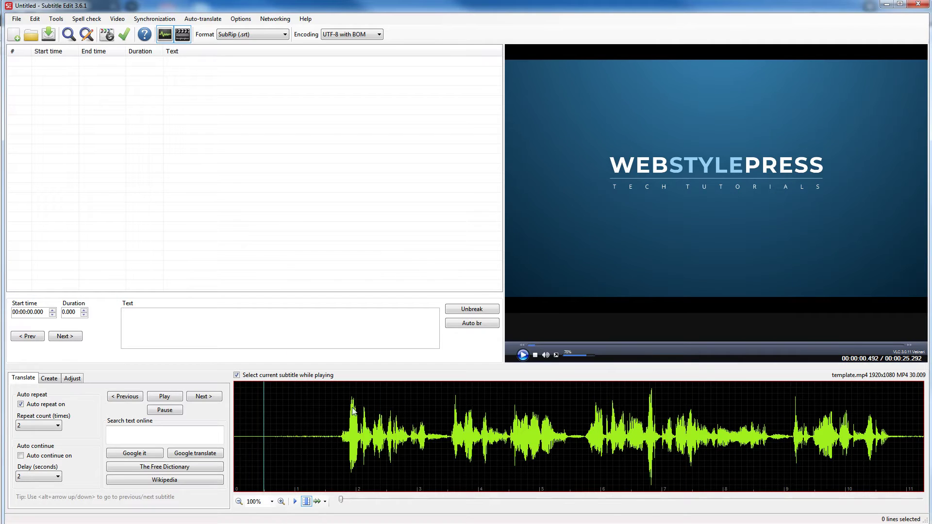
left_click(522, 356)
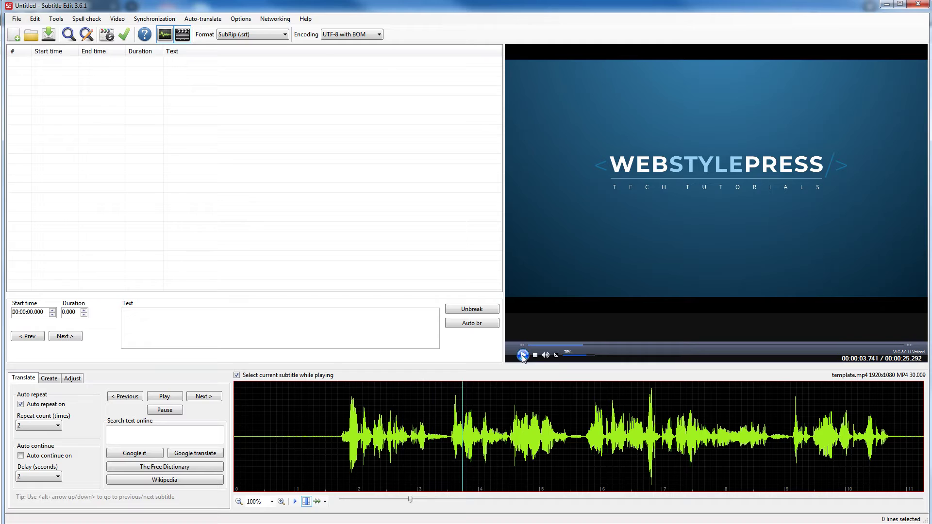
- Mark the first spoken phrase in the waveform, from about 1.6 s to 3.4 s, and add an empty subtitle there
left_click_drag(439, 405, 329, 406)
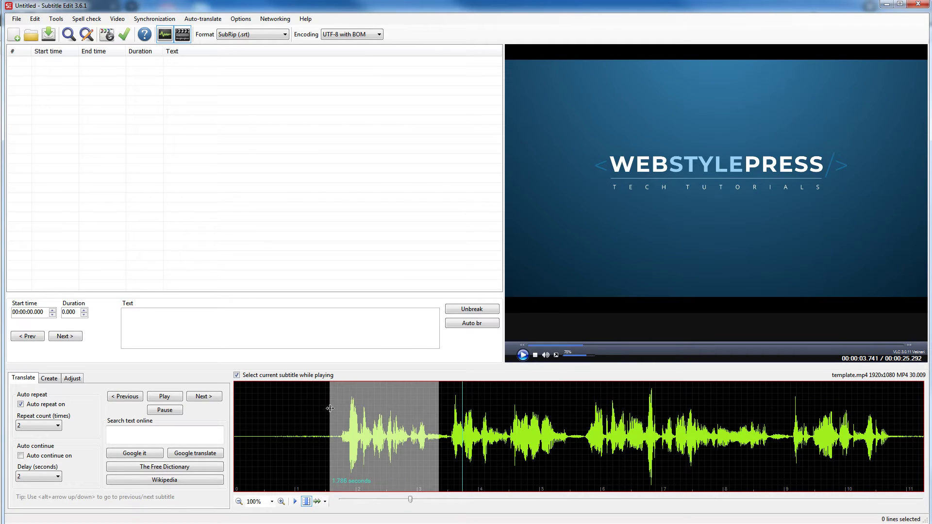
right_click(371, 405)
left_click(393, 407)
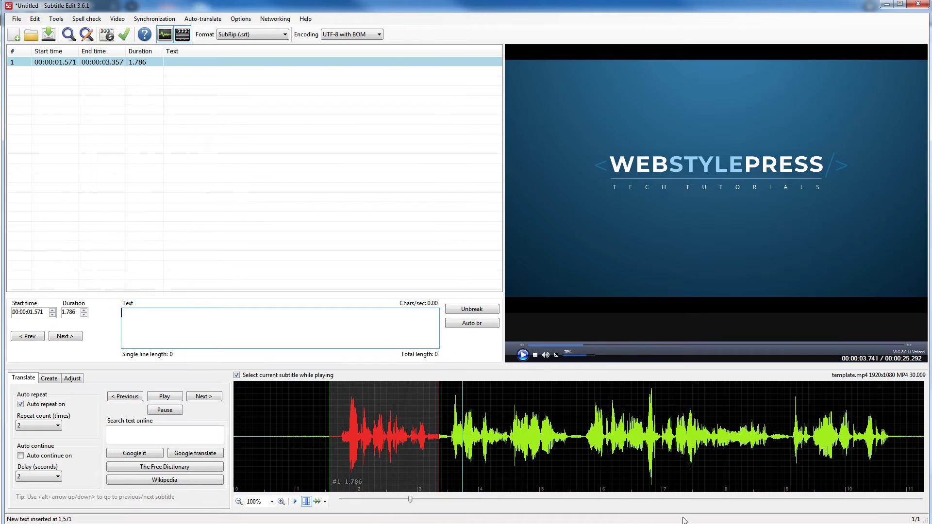
- Copy "Welcome to WebStylePress" from text.txt into the first subtitle's text and end it with a period
key("alt+Tab")
right_click(388, 236)
left_click(403, 265)
left_click(262, 332)
right_click(262, 333)
left_click(284, 357)
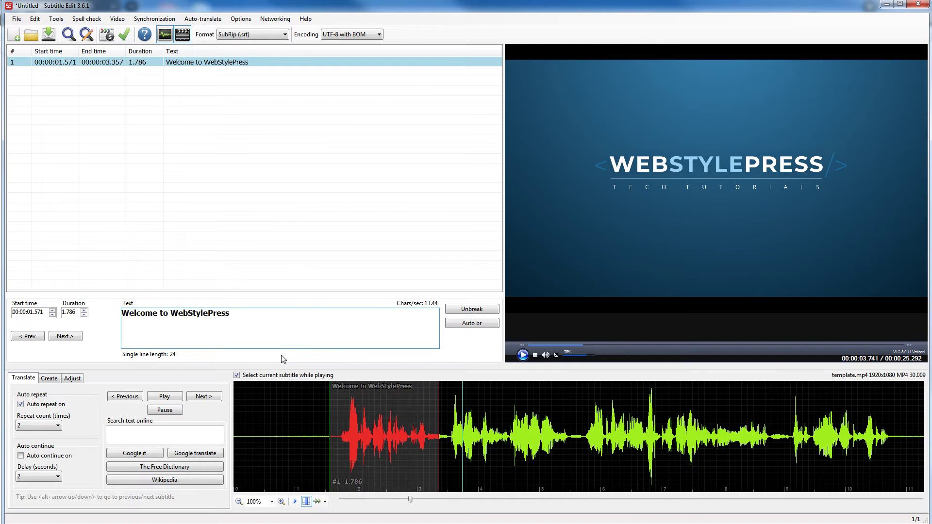
type(".")
- Copy the sentence "In this video I will show you how can you add subtitles to a video manually and upload at YouTube." from text.txt
left_click(444, 399)
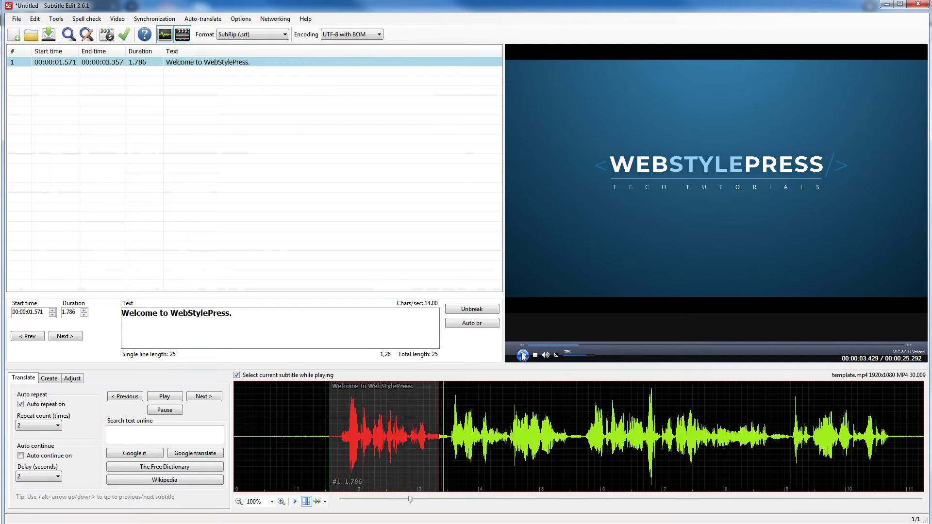
key("alt+Tab")
left_click(306, 277)
left_click_drag(297, 258, 343, 258)
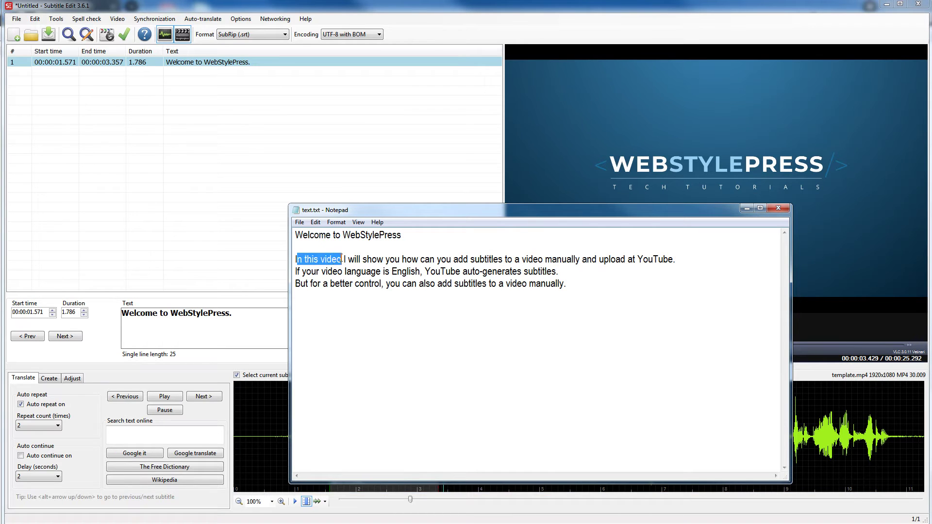
left_click_drag(604, 259, 663, 259)
left_click(524, 18)
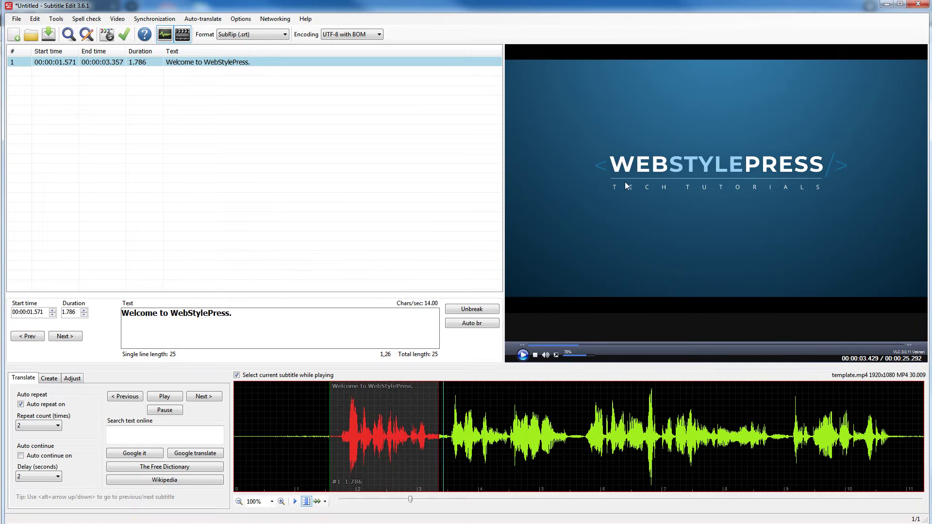
key("alt+Tab")
left_click_drag(674, 260, 602, 262)
left_click_drag(689, 261, 293, 258)
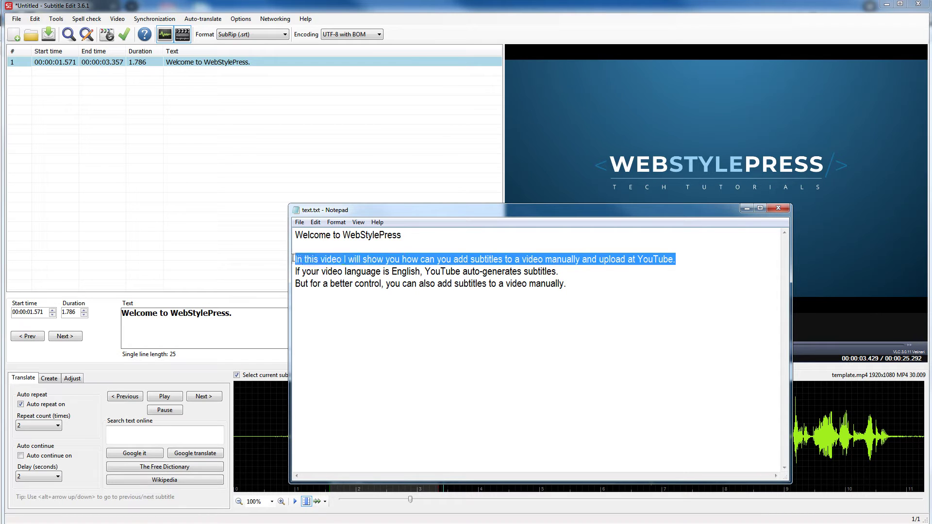
left_click(746, 208)
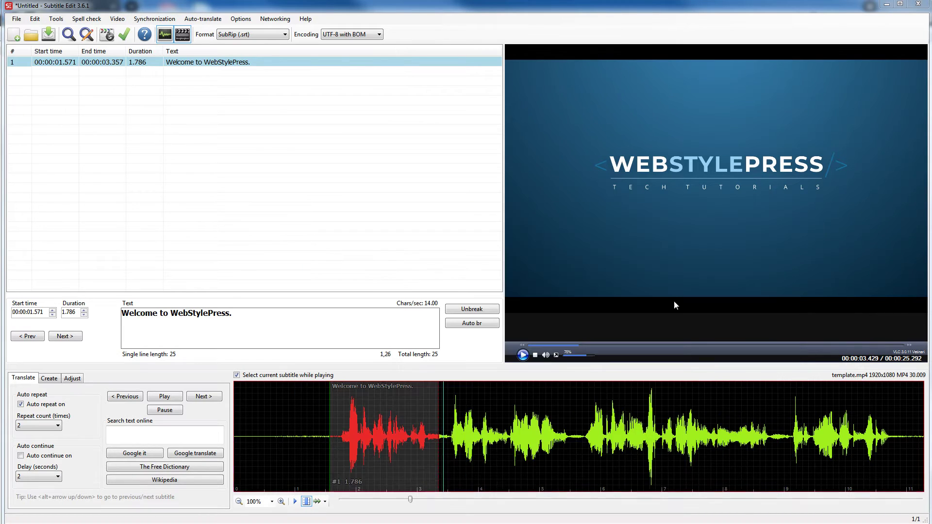
- Play the video from about 3.5 s to 11 s to locate the second sentence in the waveform
left_click(522, 354)
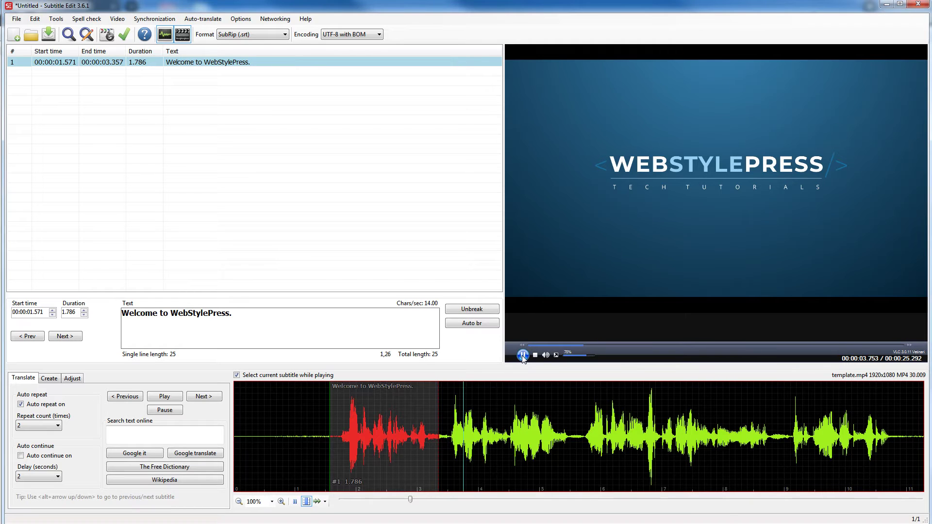
left_click(448, 393)
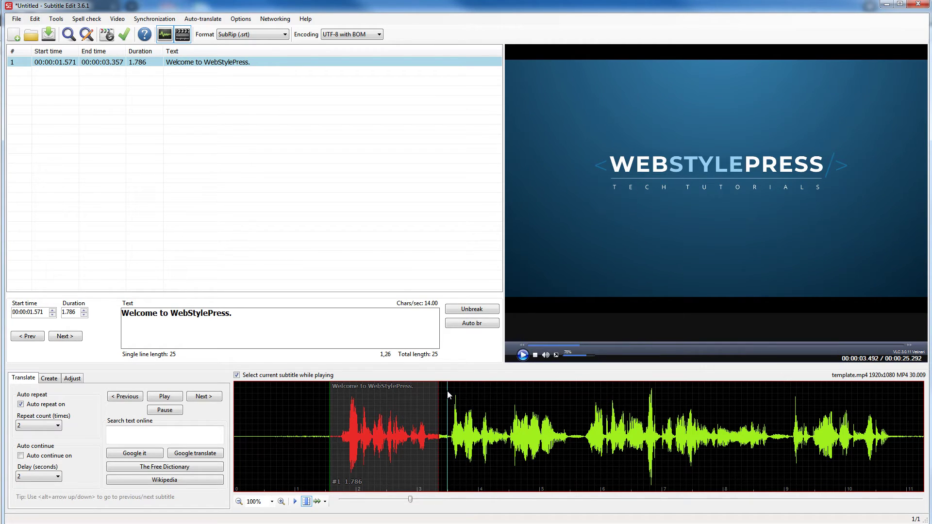
left_click(523, 355)
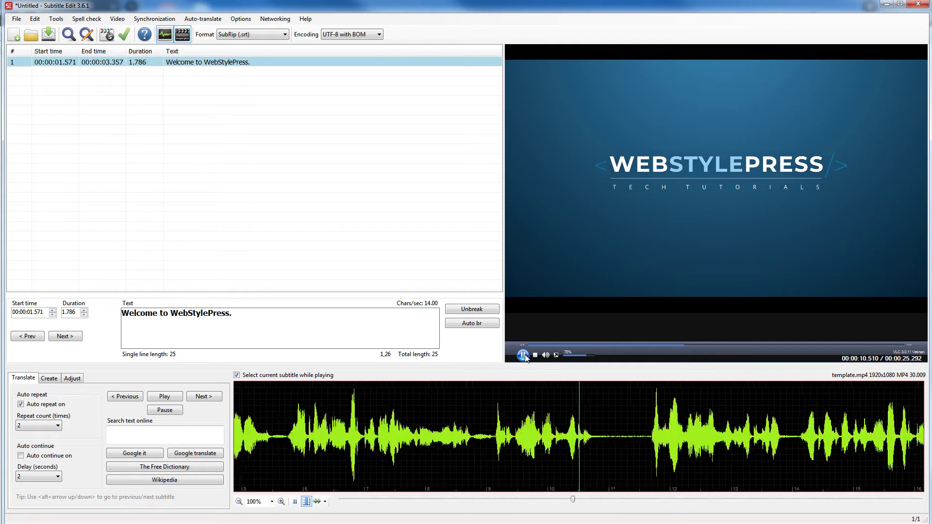
left_click(523, 355)
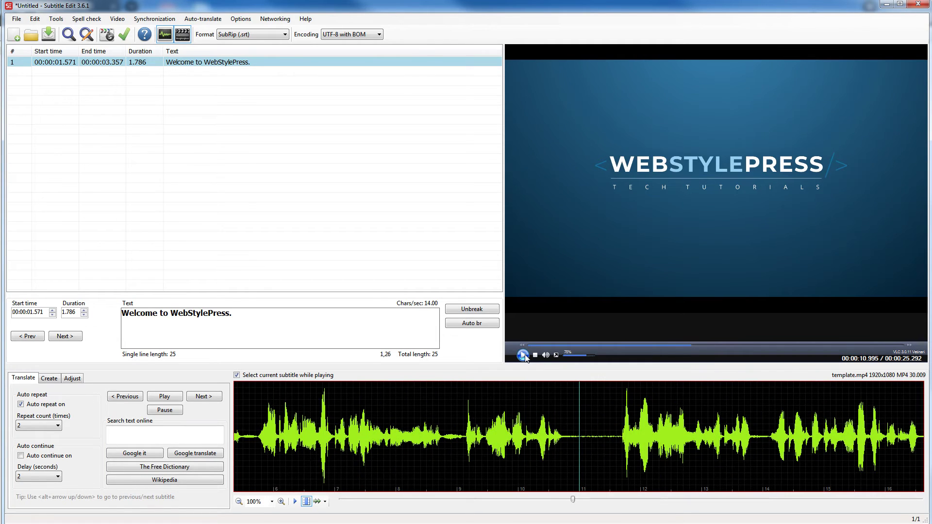
- Mark the waveform from about 3.5 s to 8.9 s at 80% zoom and add a subtitle there with the copied sentence
left_click(242, 504)
left_click(239, 503)
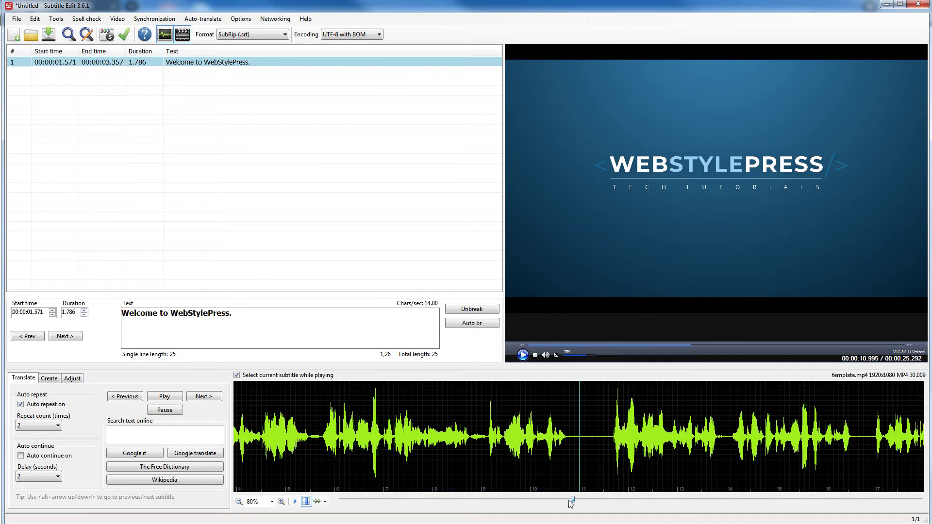
left_click_drag(563, 500, 545, 500)
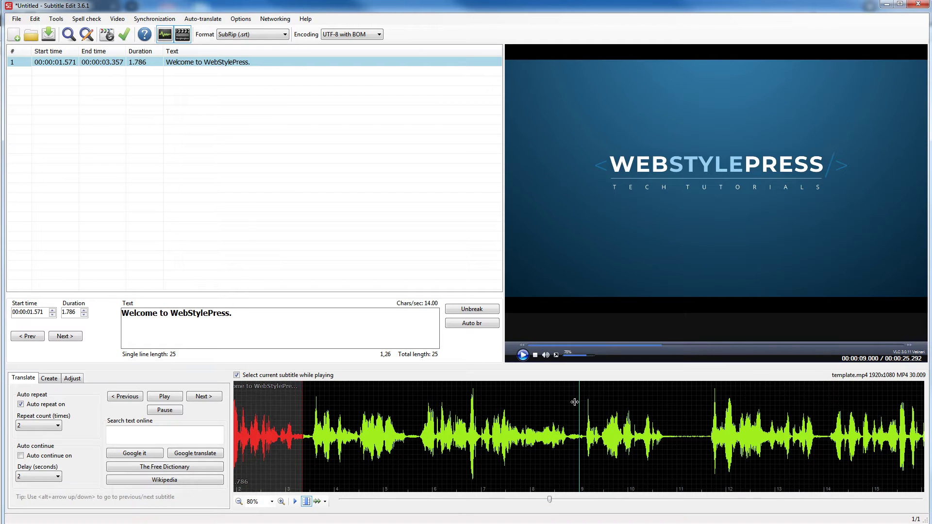
left_click_drag(574, 401, 309, 408)
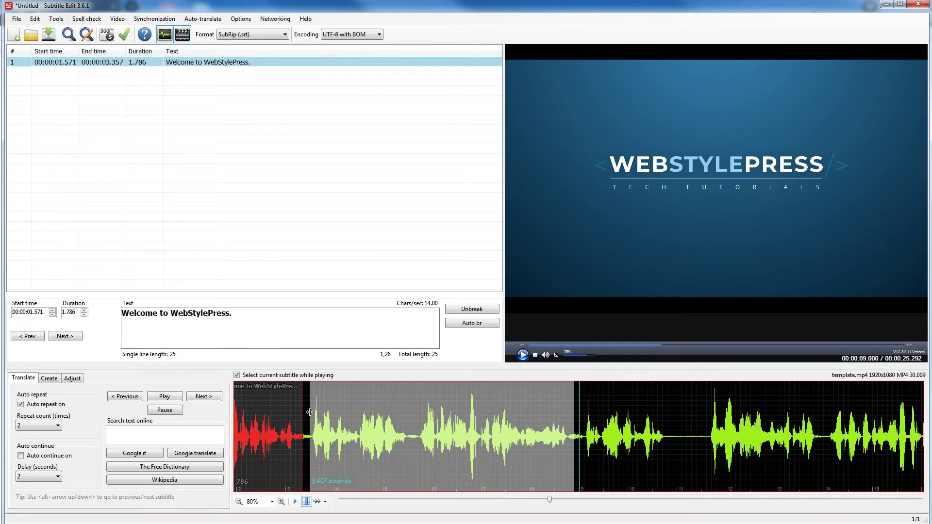
right_click(369, 400)
left_click(388, 405)
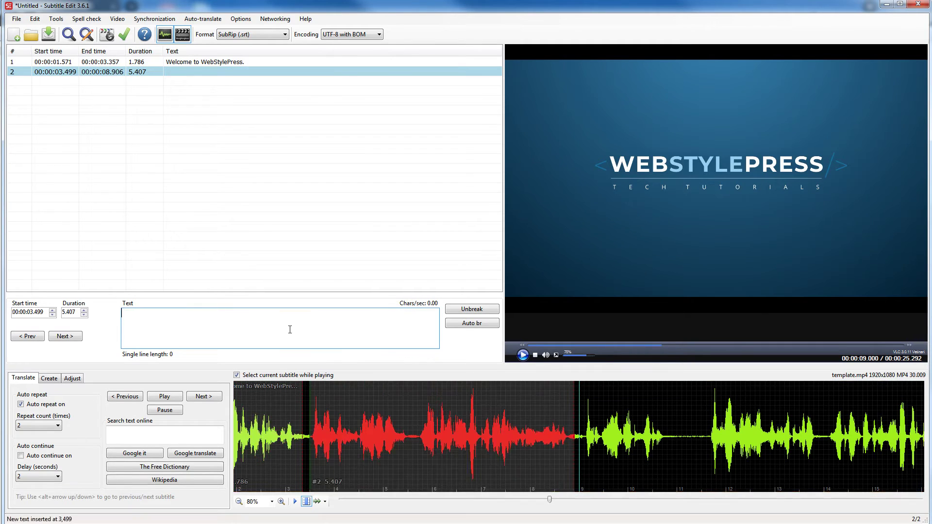
key("ctrl+v")
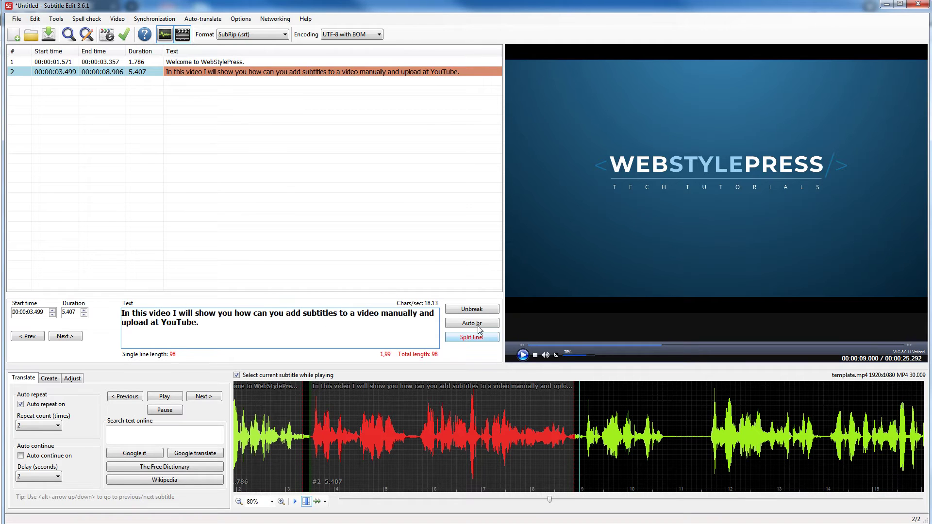
- Auto-break the second subtitle's text into two lines and preview it on the video
left_click(430, 394)
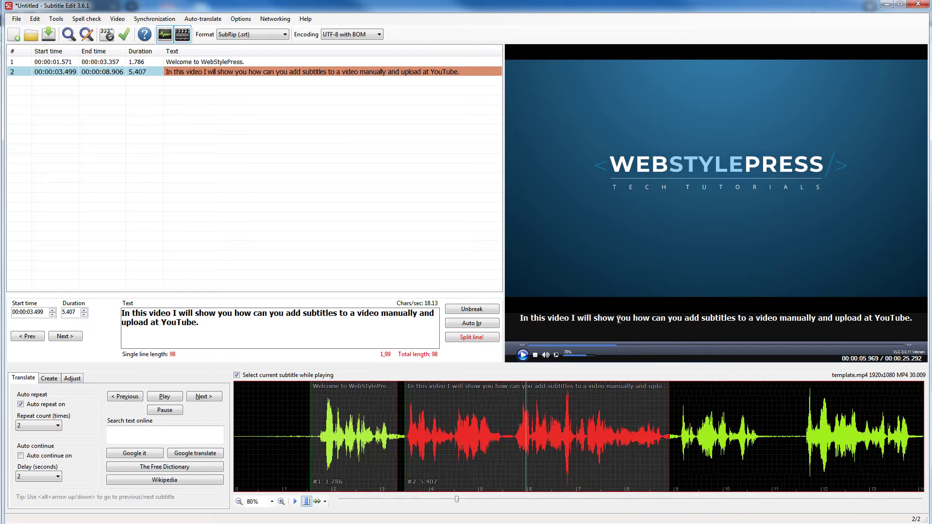
left_click(471, 323)
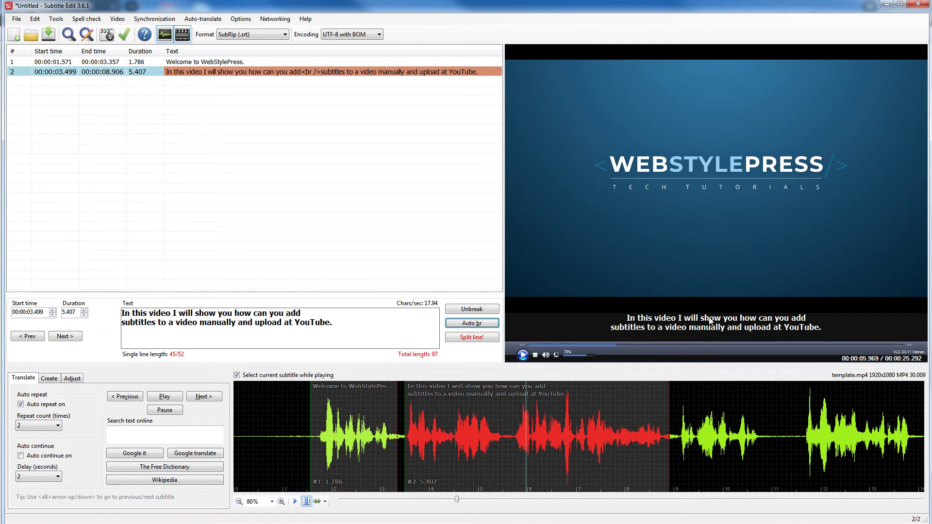
left_click(464, 423)
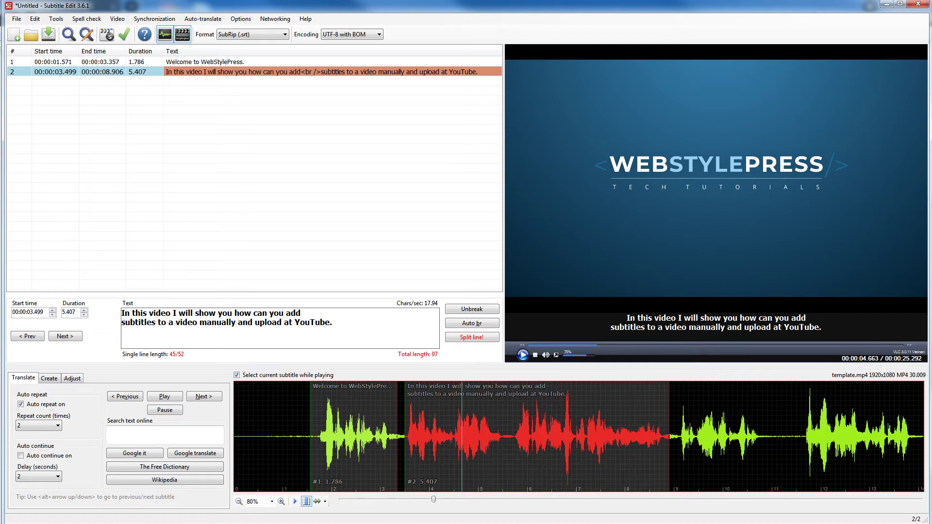
- Copy "If your video language is English, YouTube auto-generates subtitles." from text.txt and return to Subtitle Edit
key("alt+Tab")
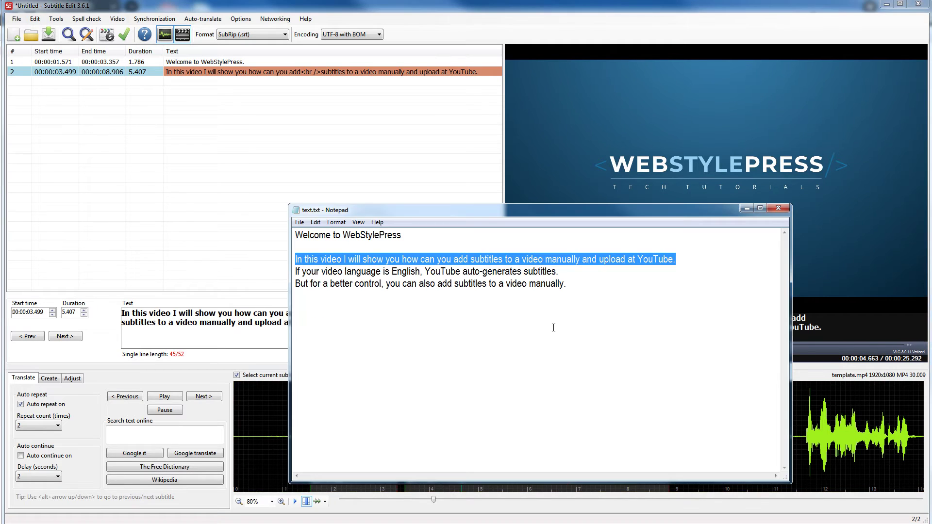
left_click_drag(561, 271, 291, 272)
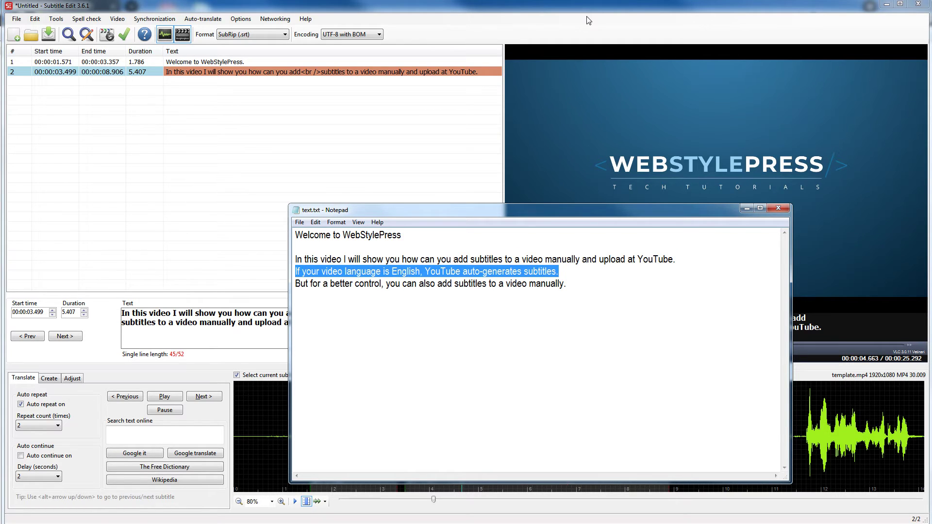
key("alt+Tab")
- Check playback just past the second subtitle and extend that subtitle's end to about 11.0 s in the waveform
left_click(675, 389)
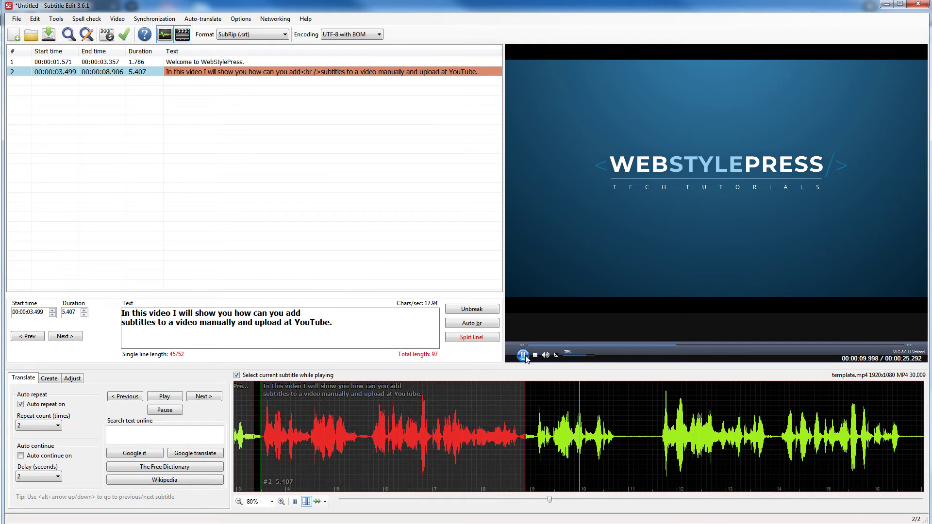
left_click(453, 403)
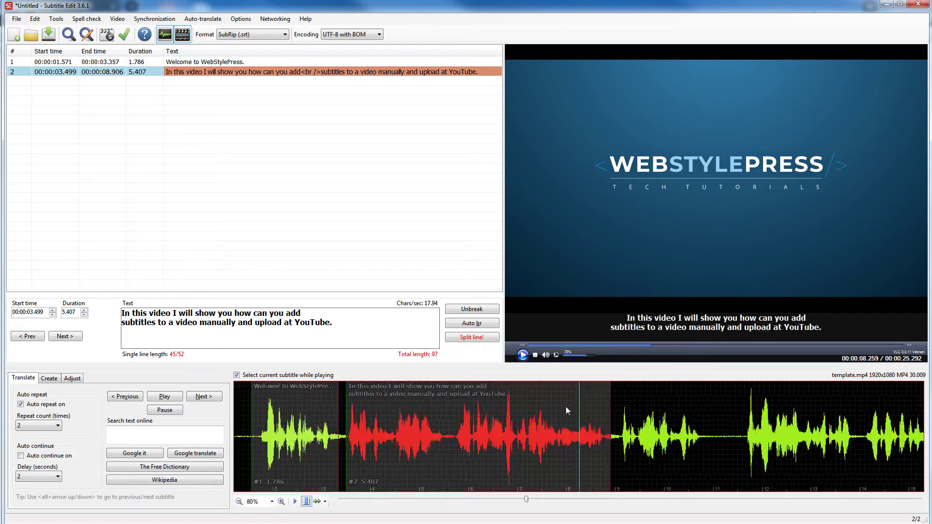
left_click_drag(609, 397, 713, 401)
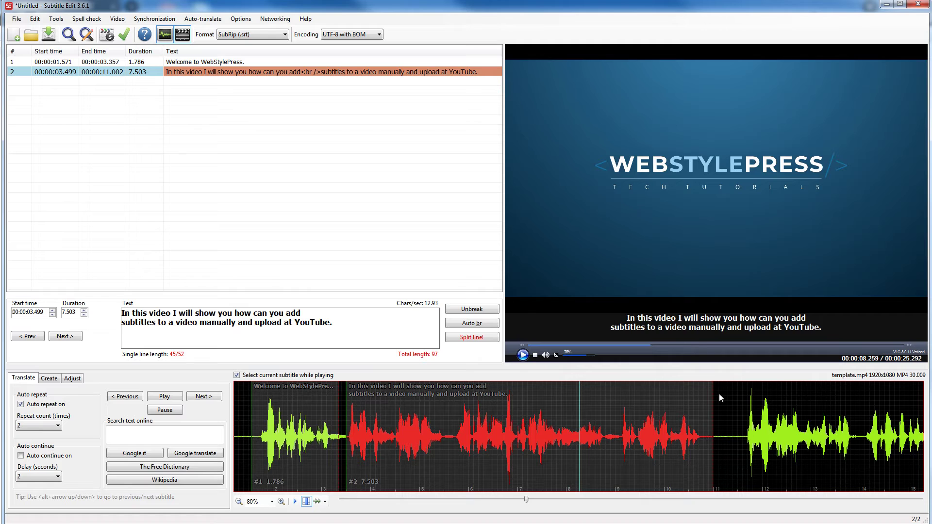
- Play the video from about 11.1 s to 17 s to locate the third sentence in the waveform
left_click(719, 393)
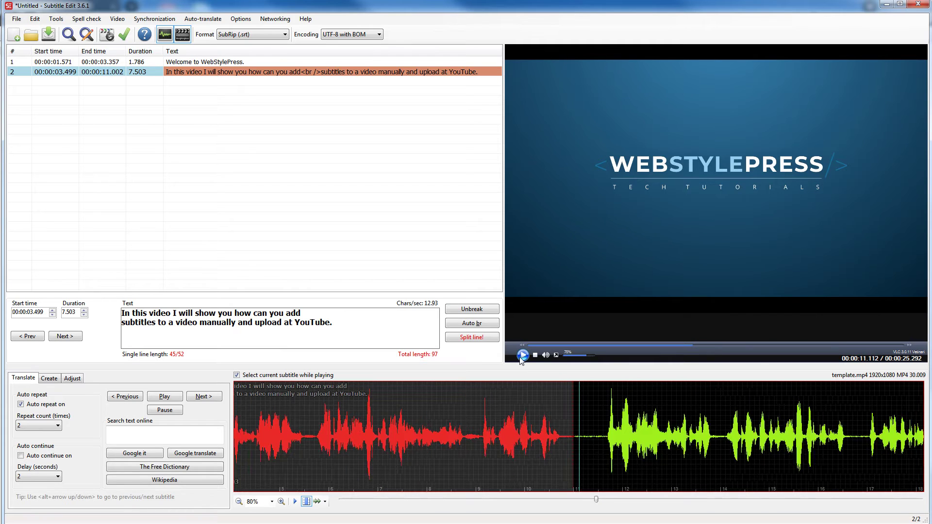
left_click(521, 356)
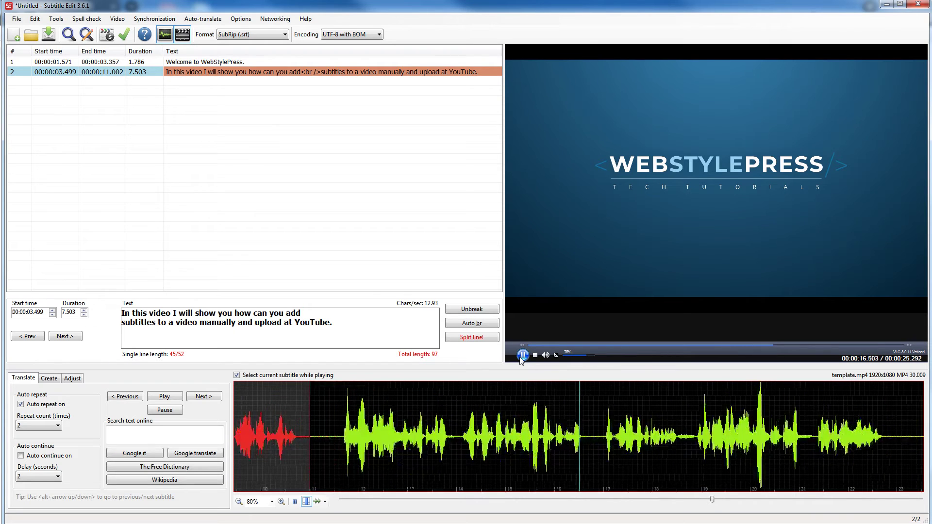
left_click(522, 356)
- Add a subtitle from about 11.3 s to 16.7 s with the copied sentence and auto-break its text into two lines
left_click_drag(564, 410, 301, 409)
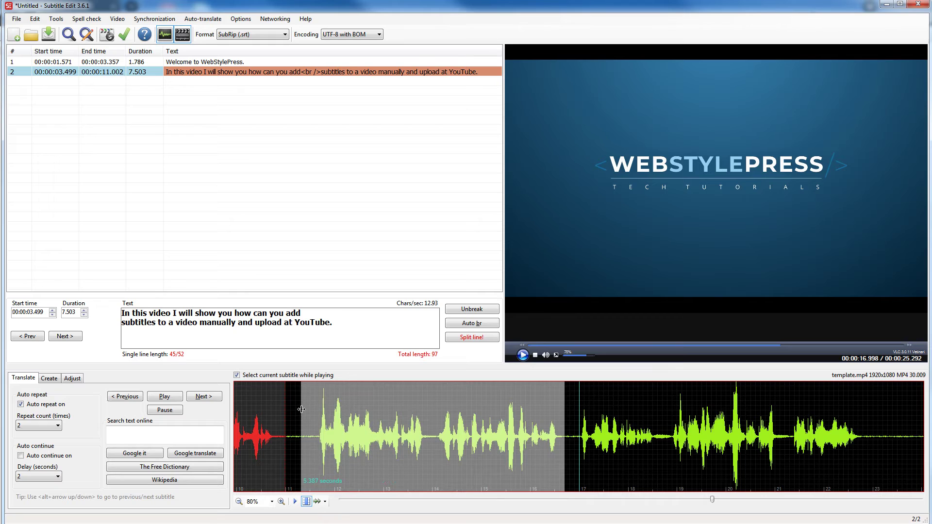
right_click(401, 395)
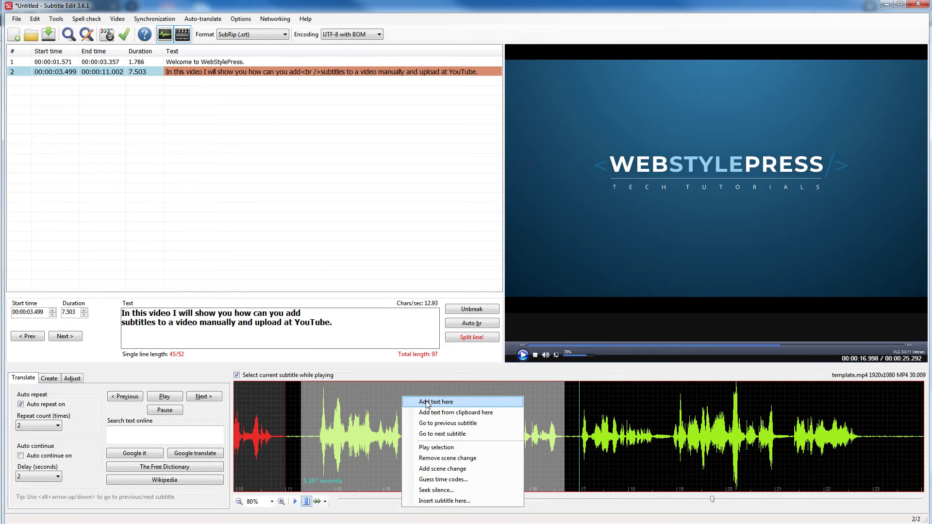
left_click(427, 402)
key("ctrl+v")
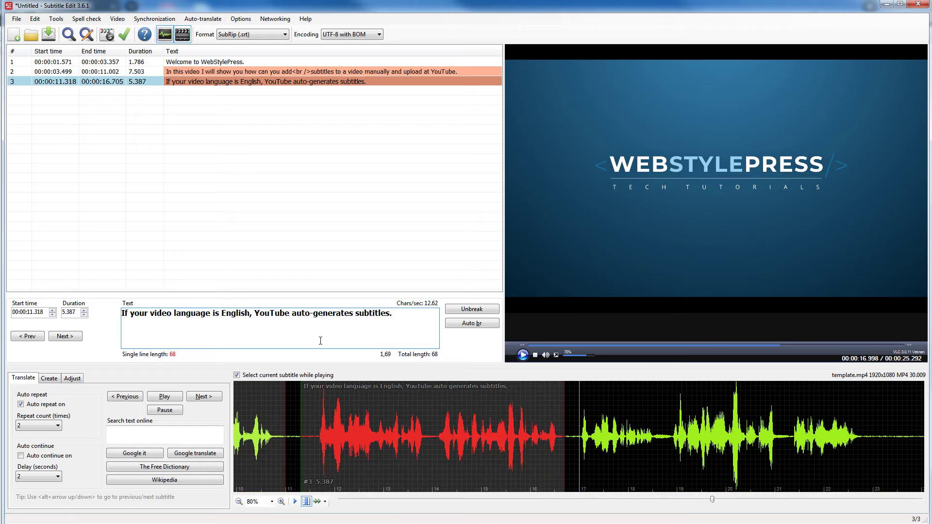
left_click(468, 326)
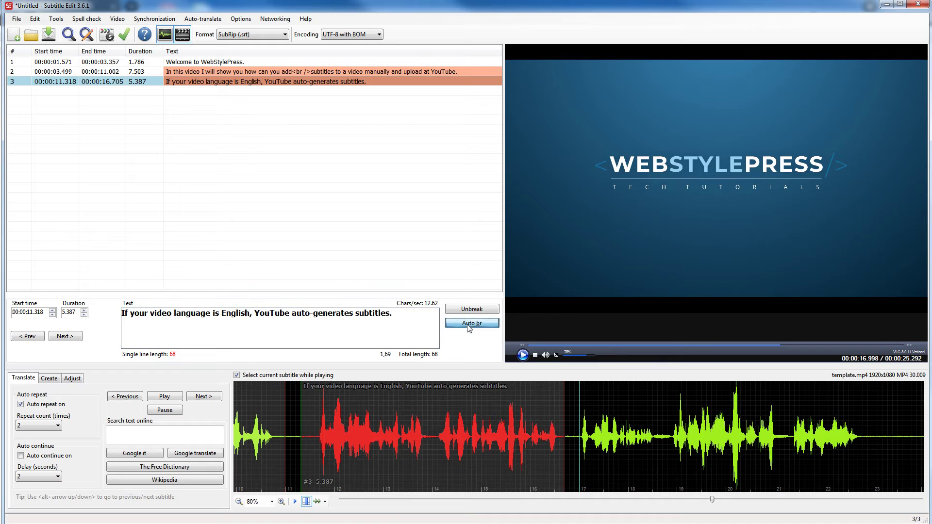
left_click(444, 410)
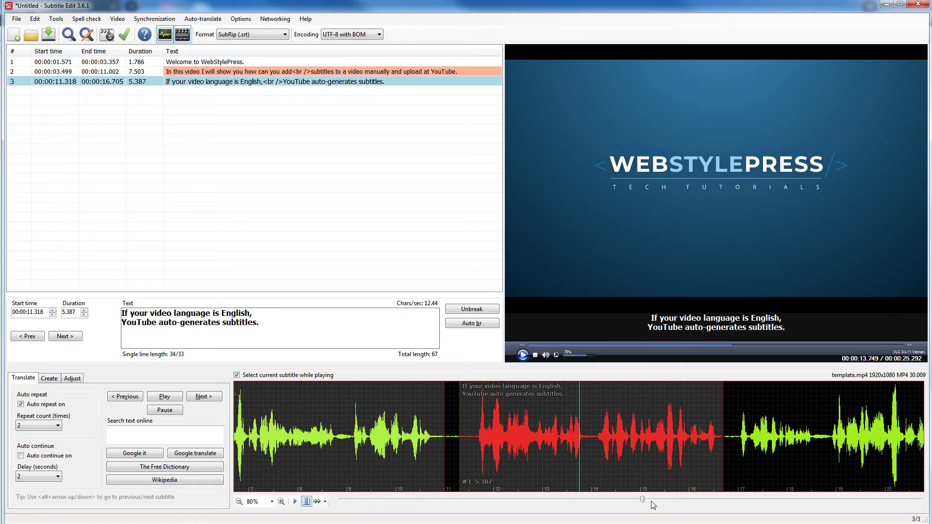
- Bring the waveform to about 18 s and copy "But for a better control, you can also add subtitles to a video manually." from text.txt
left_click_drag(643, 501, 755, 506)
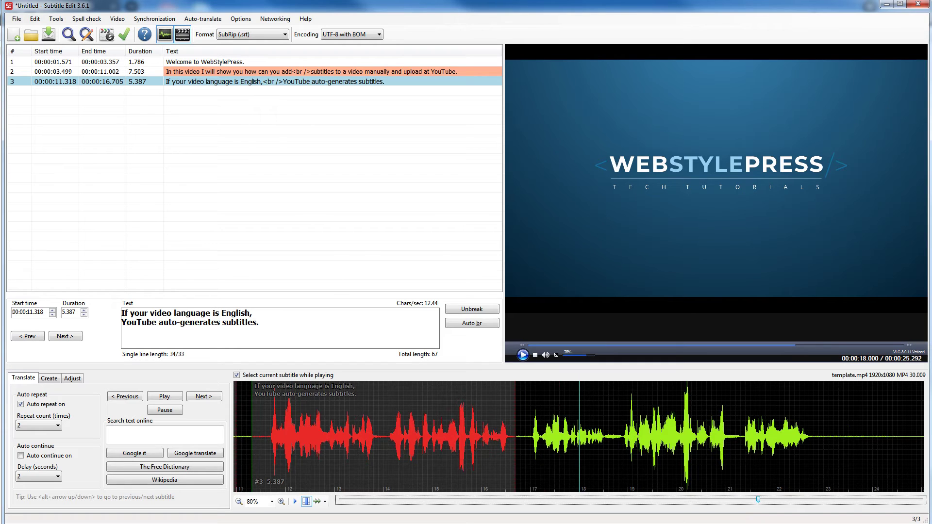
key("alt+Tab")
left_click_drag(570, 284, 284, 283)
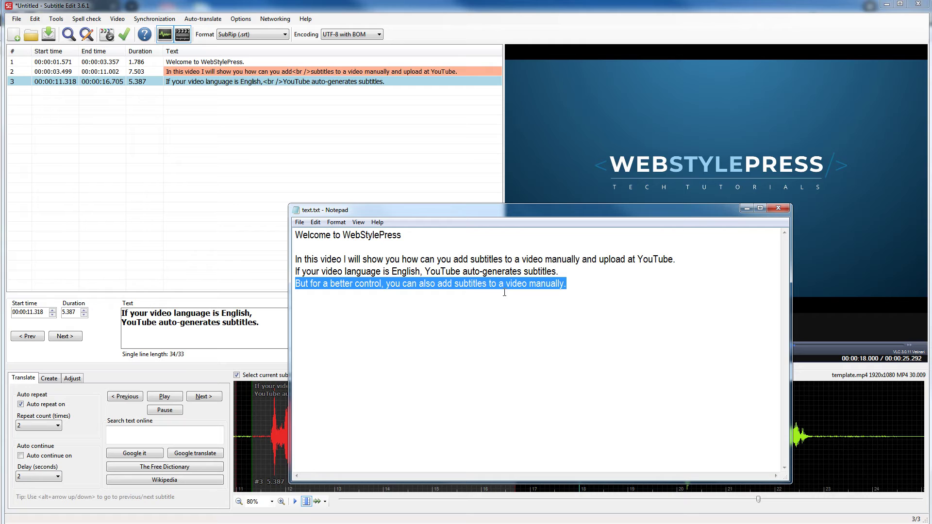
left_click(747, 208)
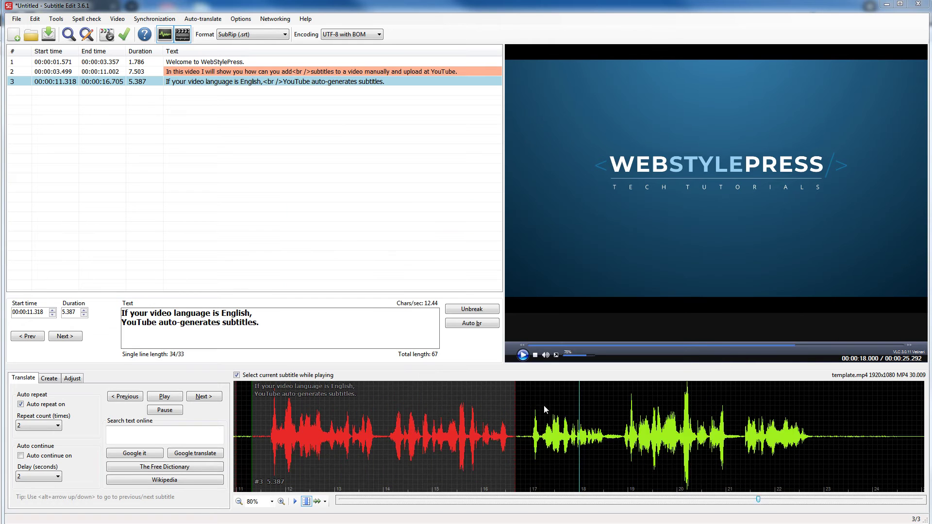
- Play the last sentence, mark it in the waveform from about 16.9 s to 22.9 s, and add an empty subtitle there
left_click(539, 431)
left_click(527, 357)
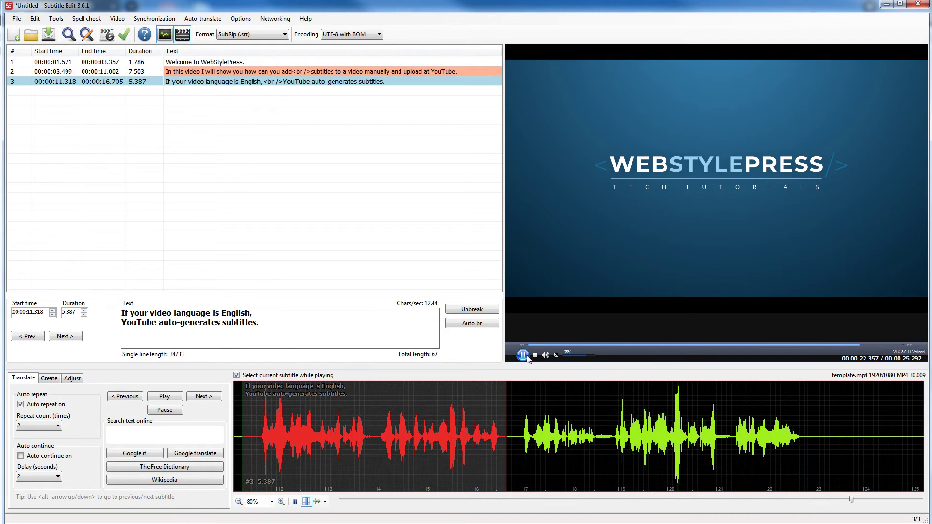
left_click(527, 357)
left_click_drag(516, 392, 809, 400)
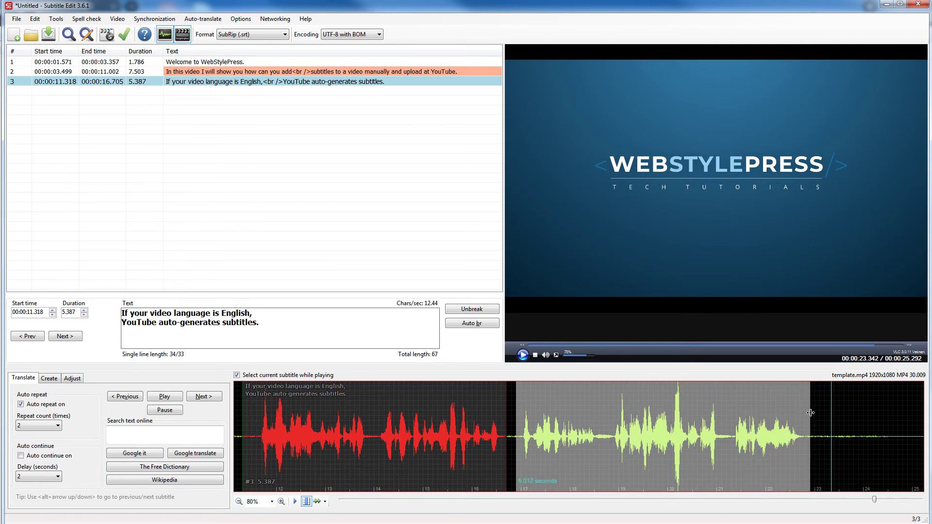
right_click(602, 400)
left_click(614, 406)
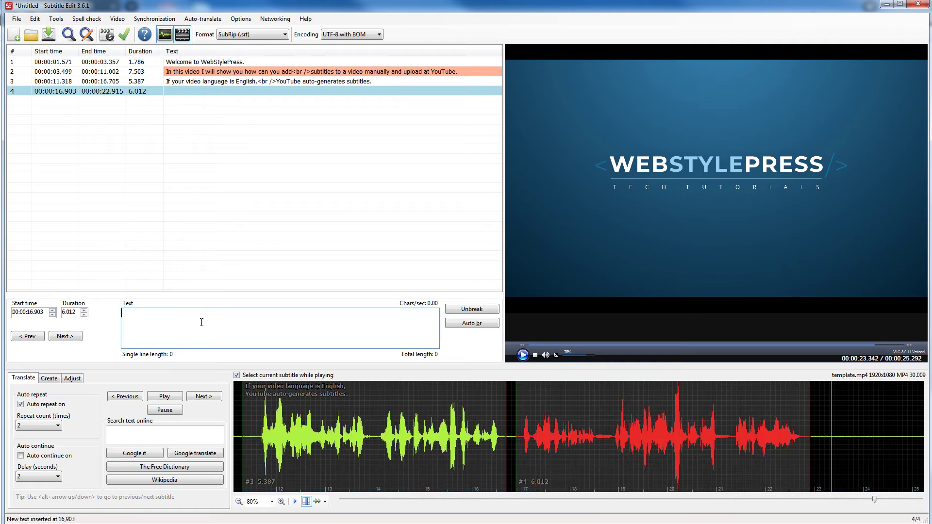
- Fill the fourth subtitle with the copied sentence, preview it at about 19.6 s, and auto-break its text into two lines
key("ctrl+v")
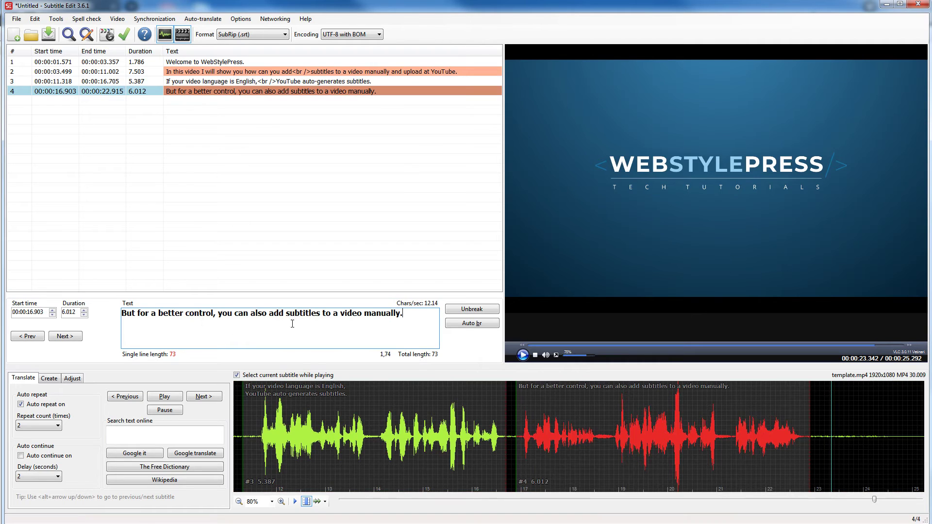
left_click(648, 396)
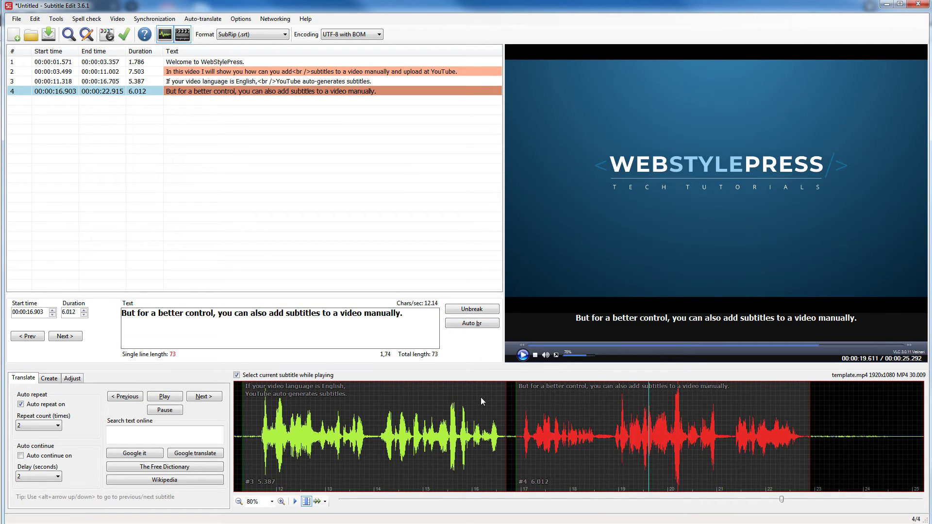
left_click(472, 325)
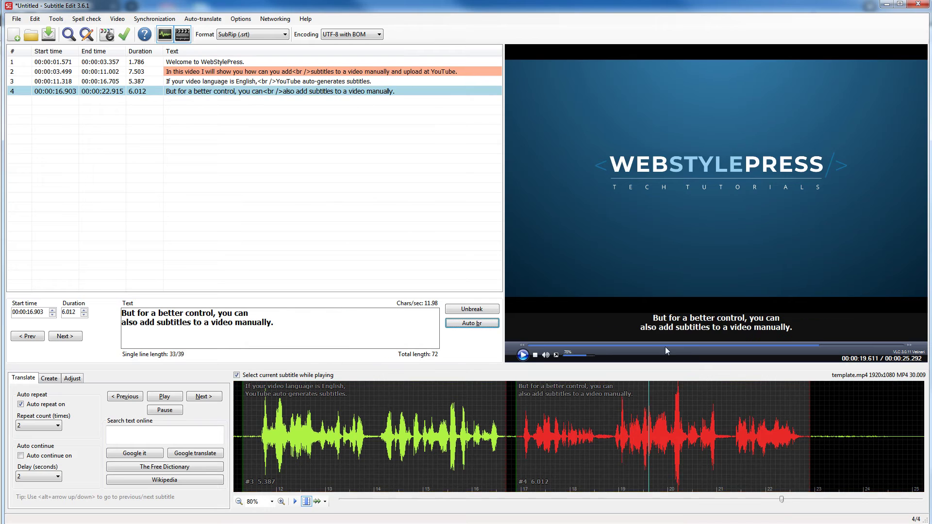
left_click(381, 327)
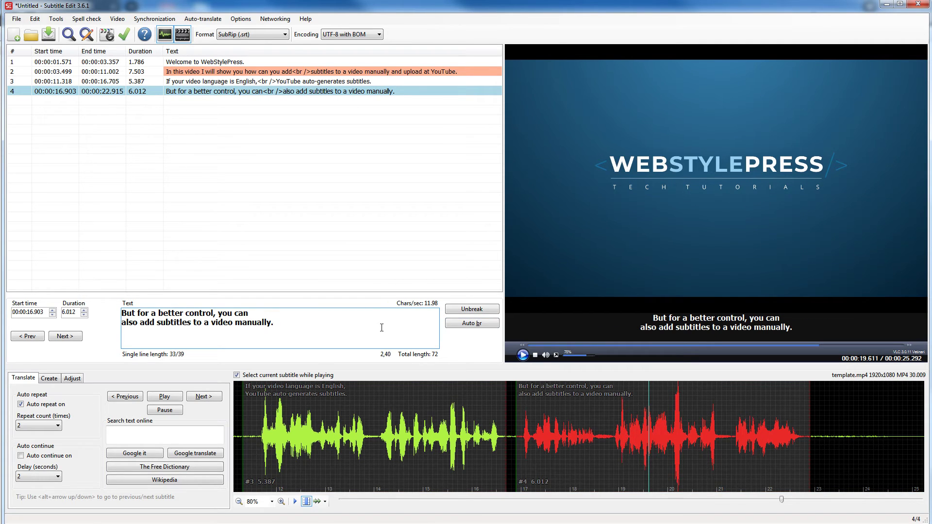
- Show the whole waveform at 30% and preview each of the four subtitles on the video in order
left_click(239, 502)
left_click(239, 501)
left_click(238, 502)
left_click(239, 501)
left_click(238, 502)
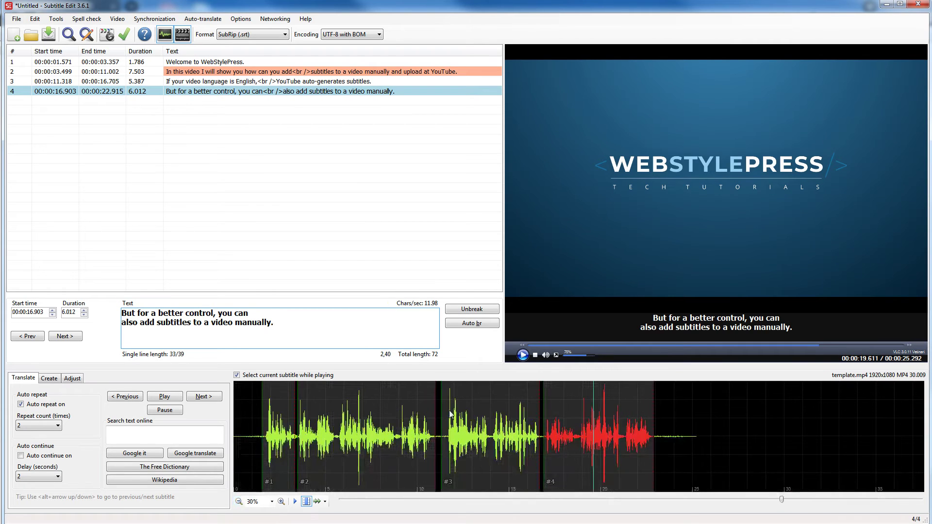
left_click(278, 406)
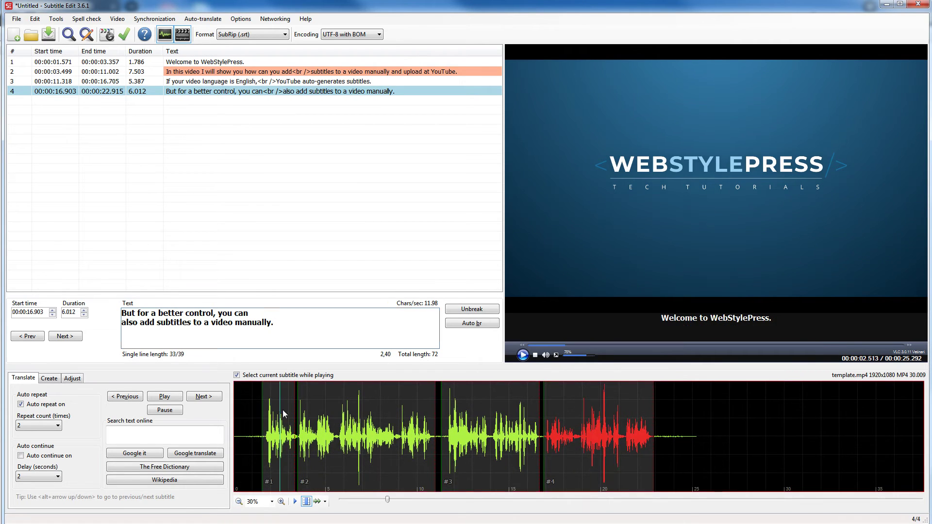
left_click(358, 409)
left_click(468, 403)
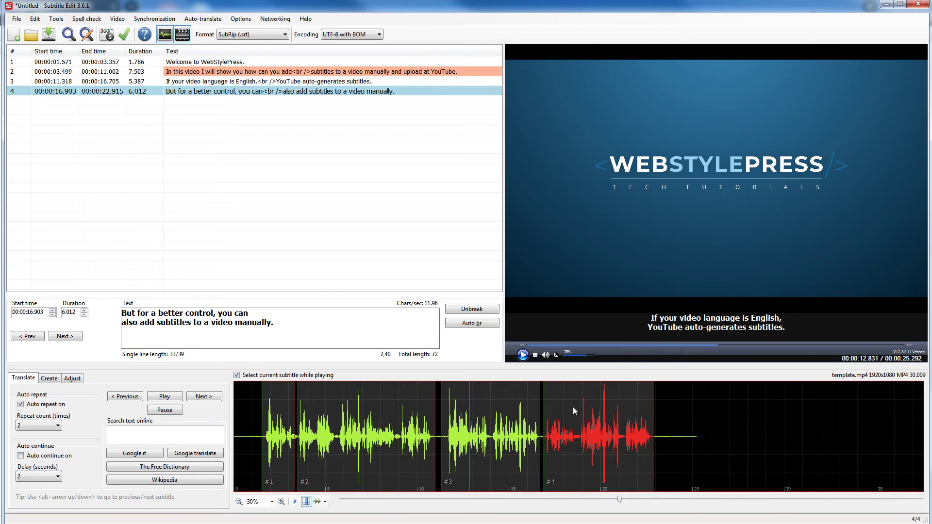
left_click(572, 407)
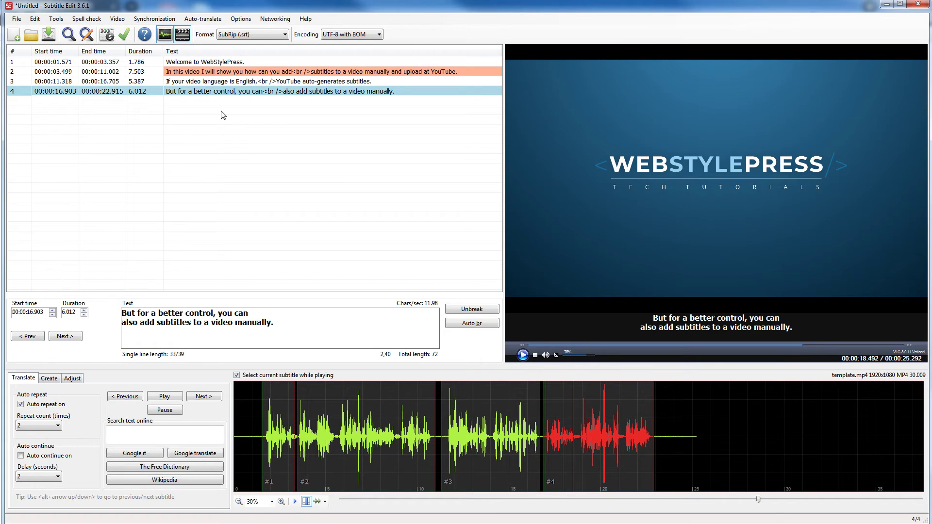
- Save the subtitles as template.srt in SubRip format in the output folder
left_click(22, 20)
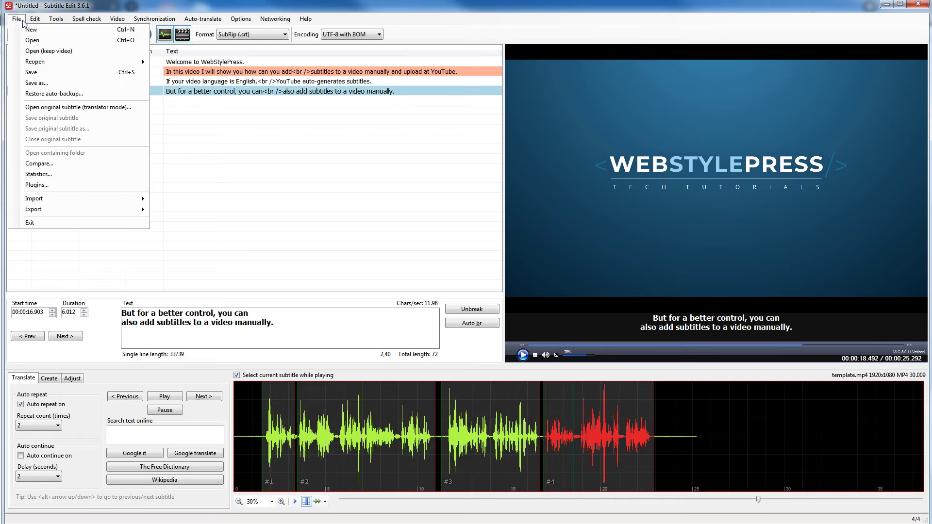
left_click(54, 83)
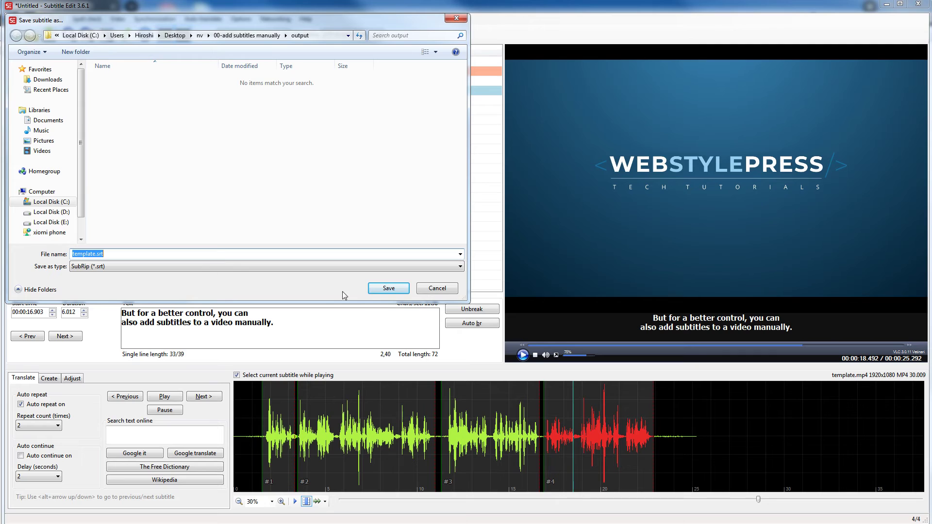
left_click(388, 290)
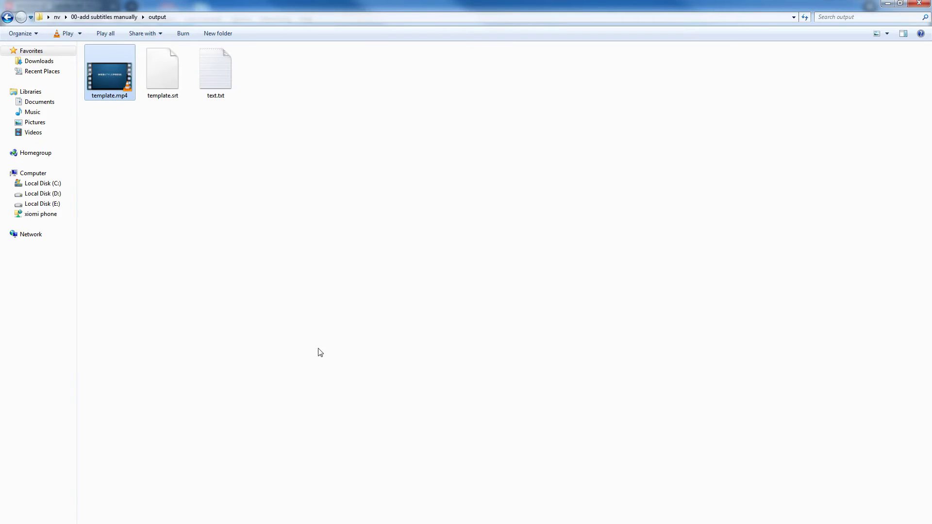
- Switch to the output folder and open template.srt in a maximized Sublime Text window
left_click(246, 199)
left_click(171, 76)
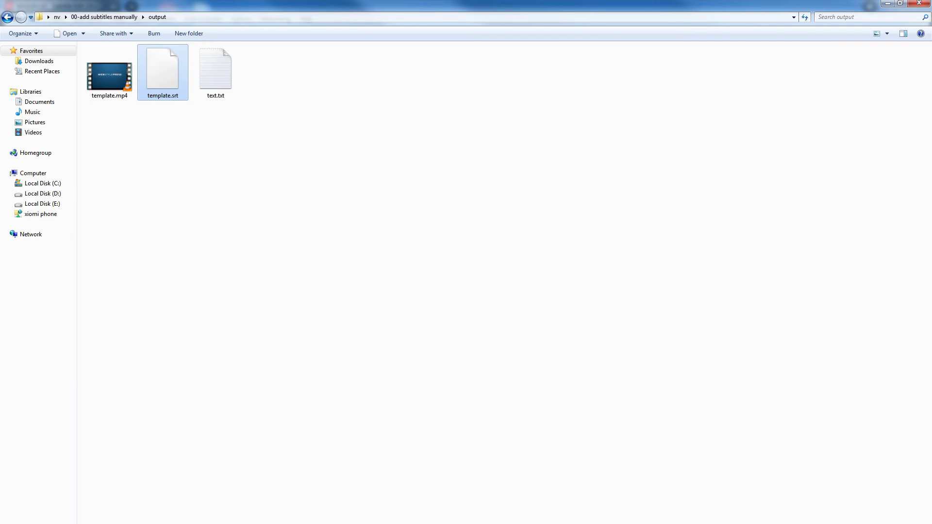
key("Return")
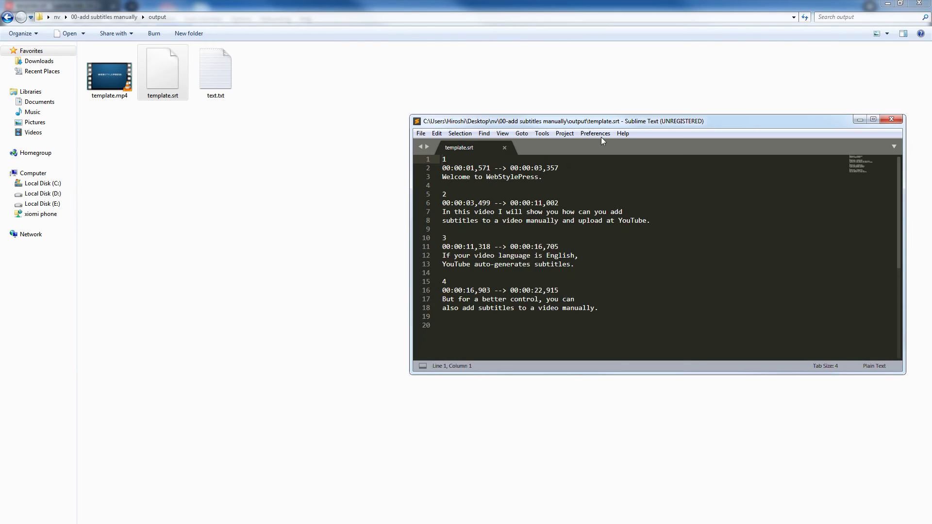
left_click_drag(487, 121, 316, 122)
double_click(432, 119)
left_click(295, 154)
left_click(30, 39)
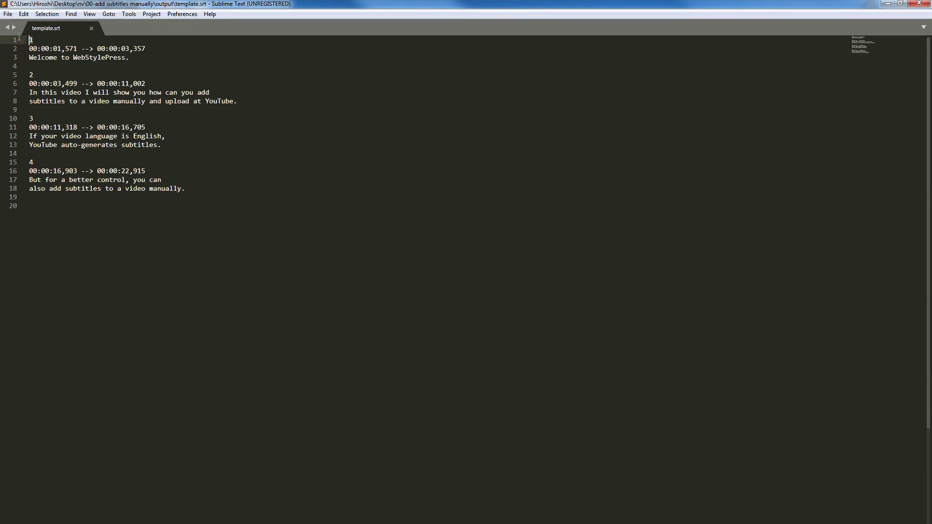
- Examine the subtitle numbers, start and end timecodes, and text lines in template.srt, and close the file
left_click(32, 73)
left_click(29, 118)
left_click(16, 164)
left_click(251, 203)
scroll(252, 202, "up", 5)
left_click(16, 45)
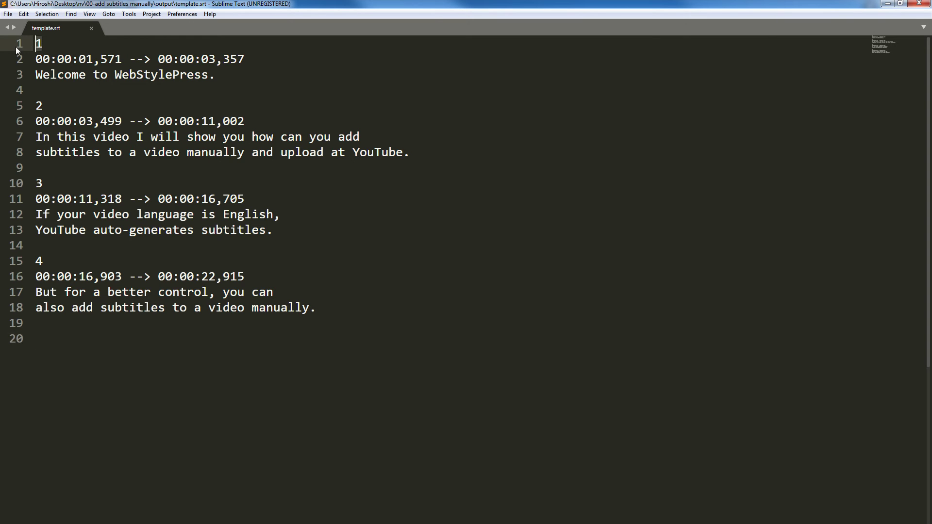
left_click(57, 59)
left_click_drag(58, 58, 94, 59)
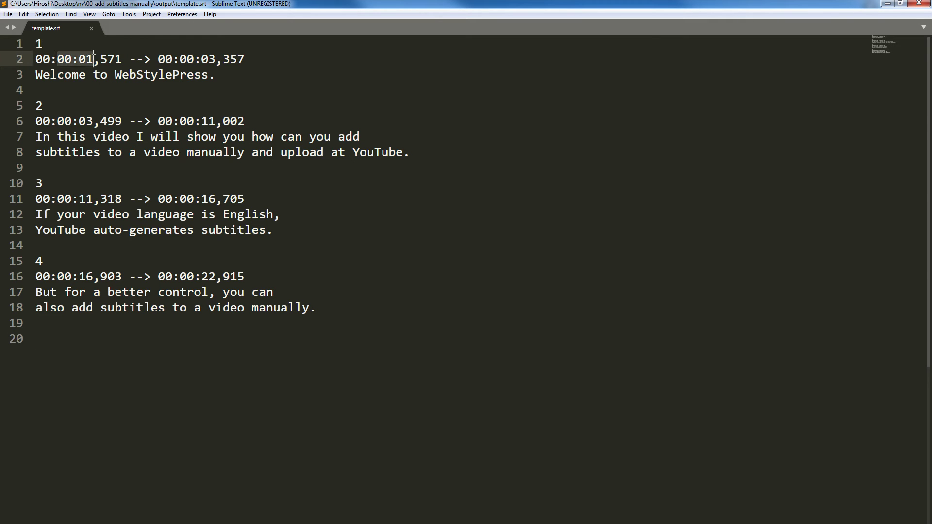
left_click_drag(158, 59, 29, 80)
left_click(246, 62)
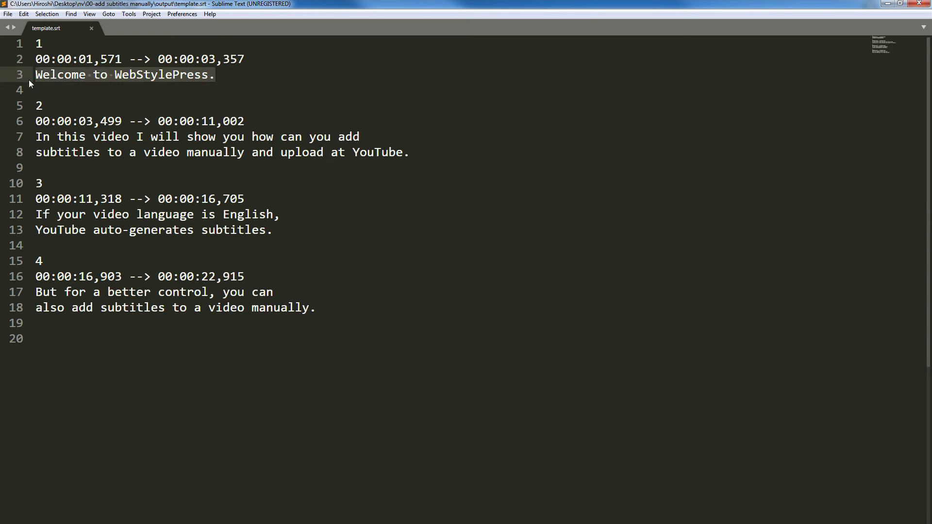
left_click_drag(419, 151, 25, 143)
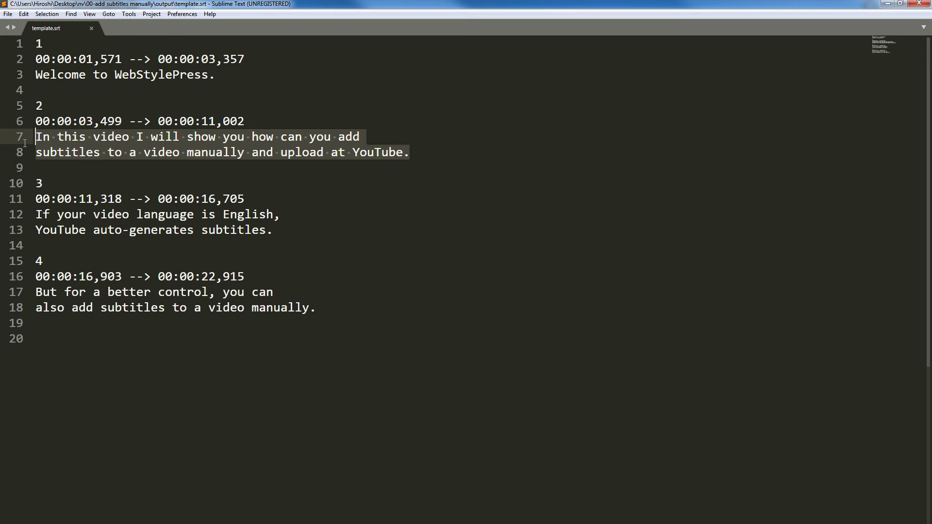
left_click(91, 30)
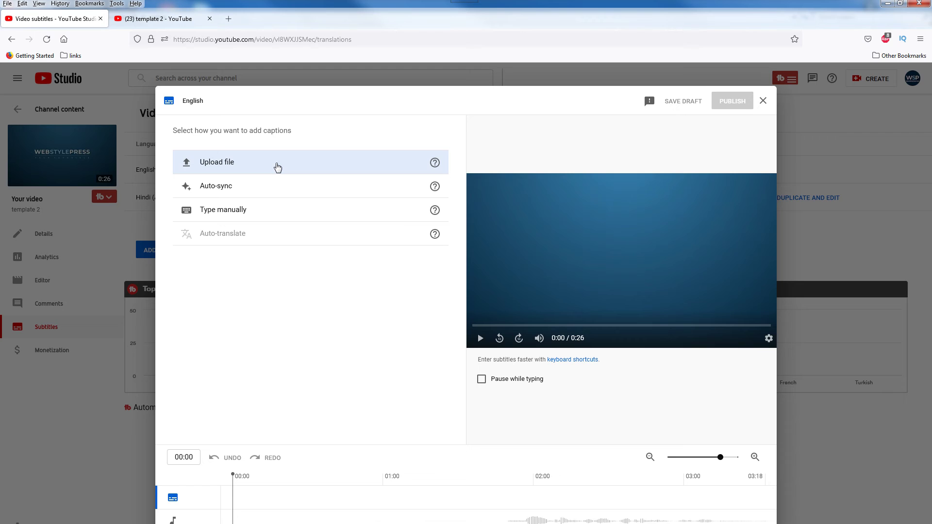
- Upload template.srt as the English subtitle file with timing in YouTube Studio
left_click(277, 167)
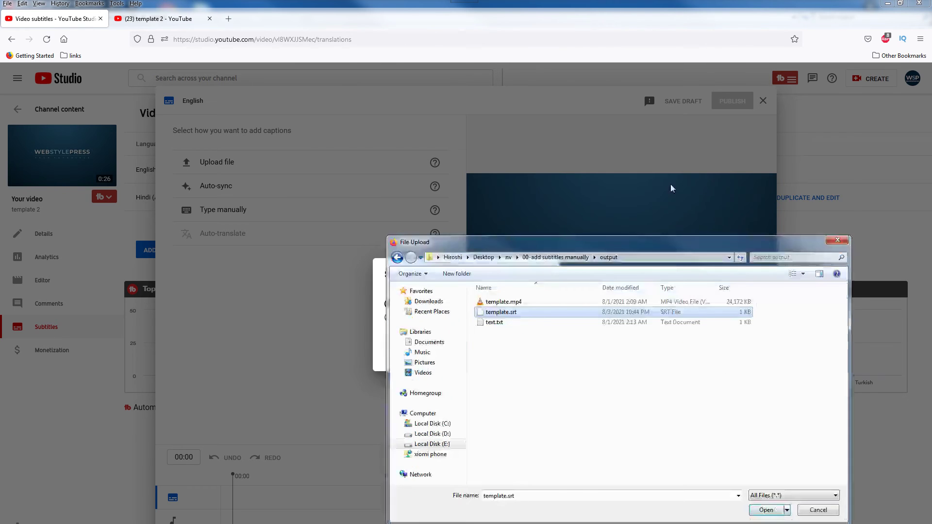
left_click(760, 454)
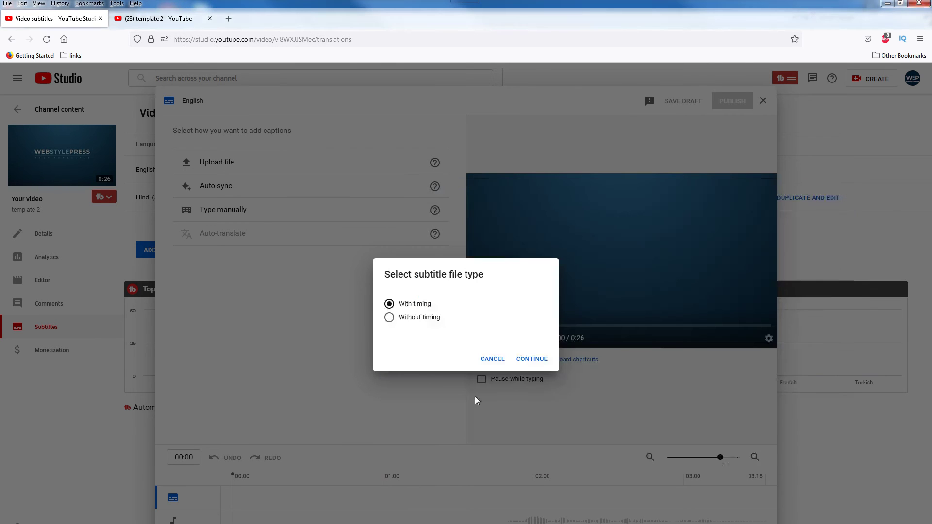
key("Return")
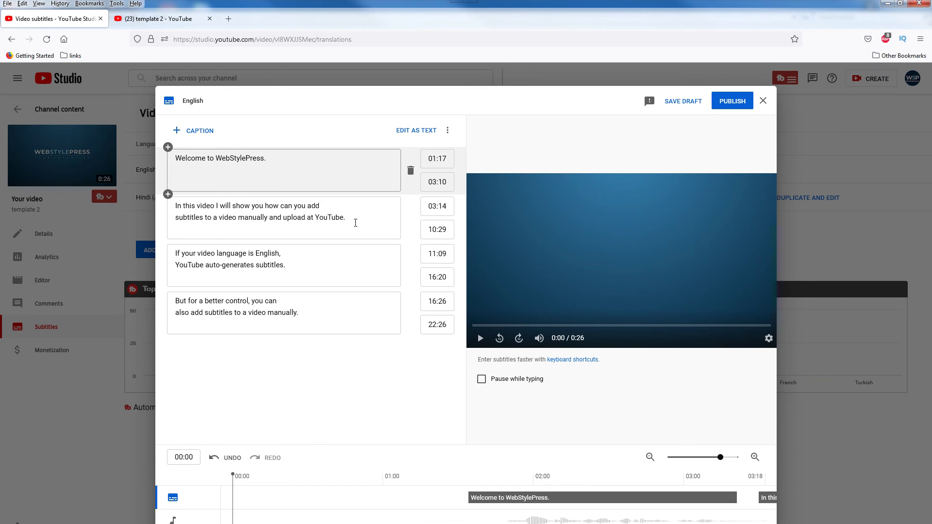
- Preview the uploaded captions on the video and publish the English subtitles
left_click(347, 171)
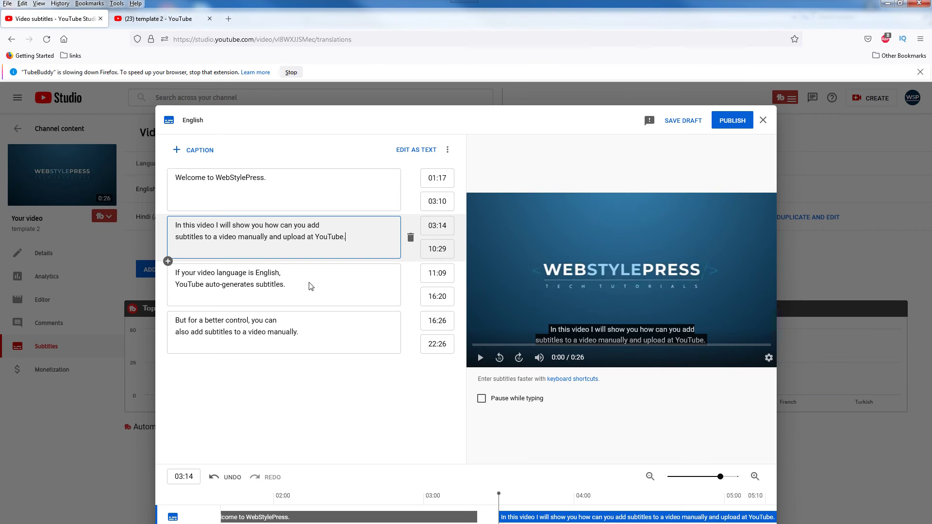
left_click(325, 322)
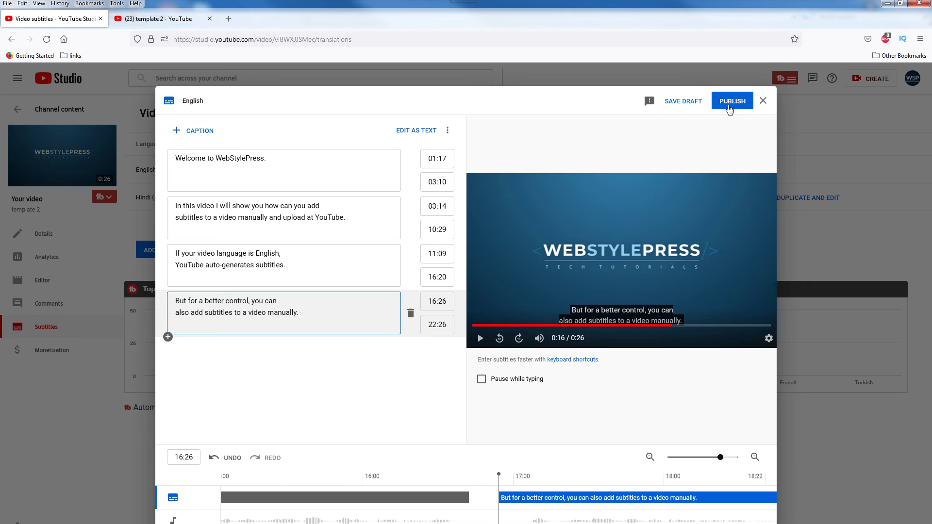
left_click(729, 108)
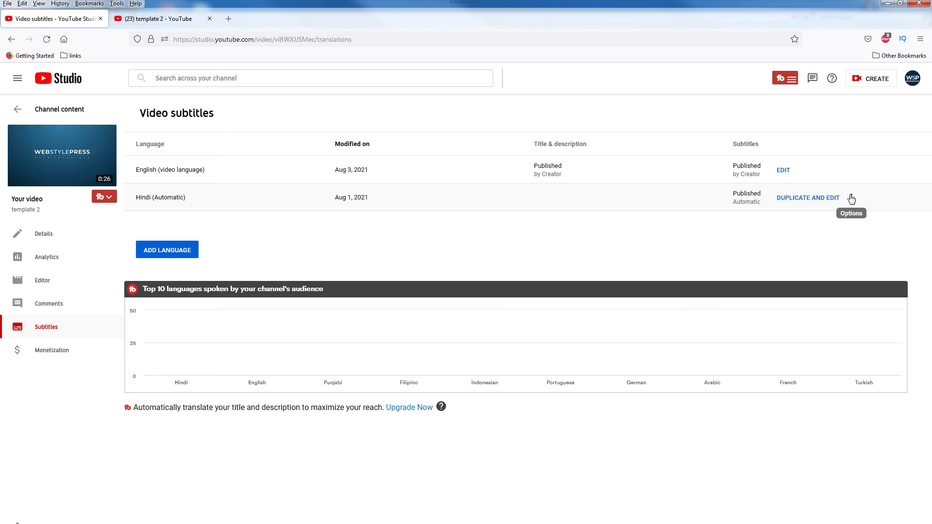
- Check the options available for the automatic Hindi subtitles without applying any
left_click(850, 199)
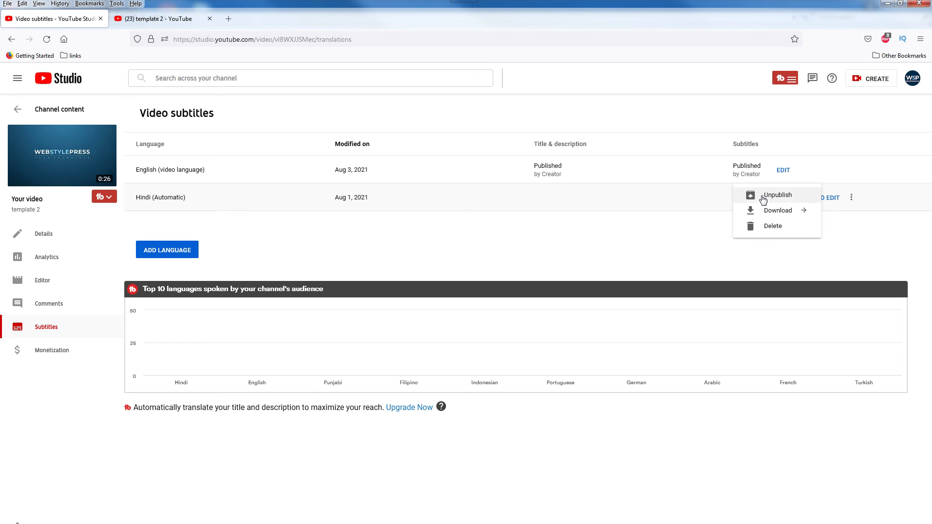
left_click(618, 245)
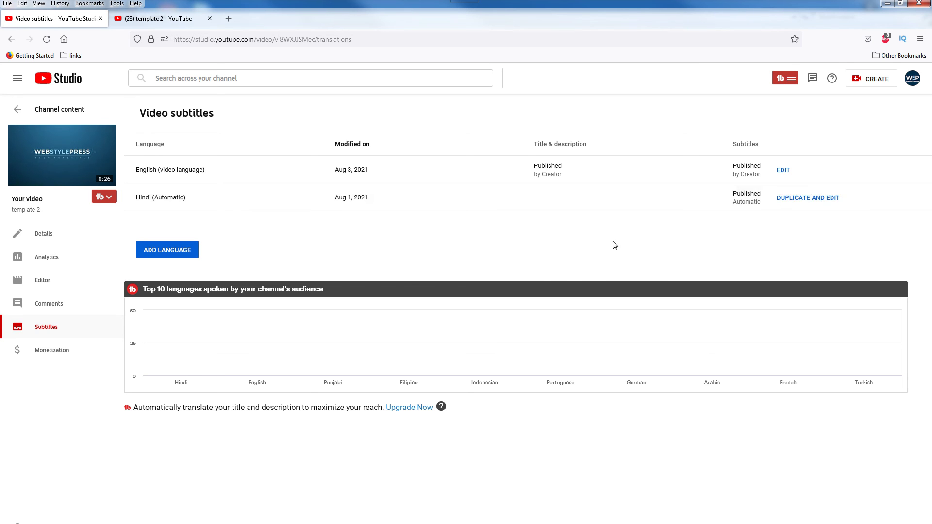
- Reload the template 2 watch page and play the video to check the published subtitles
left_click(161, 20)
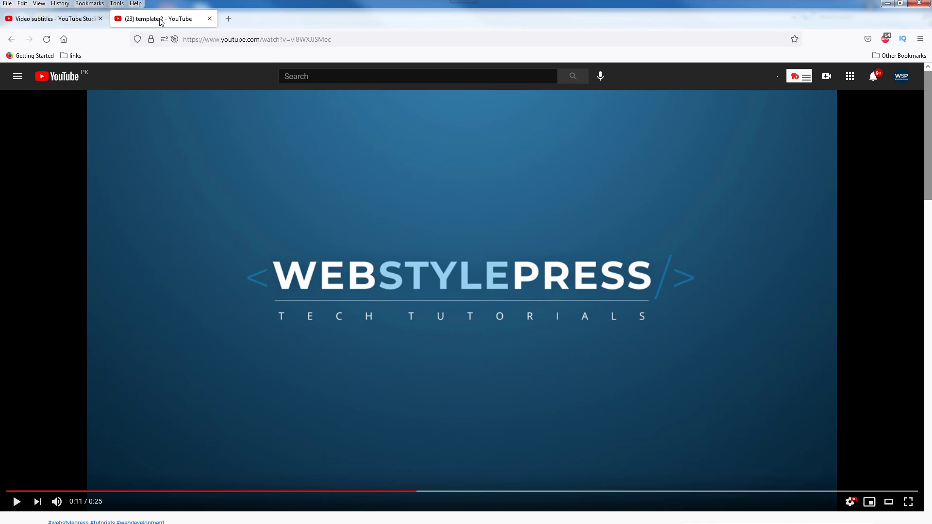
key("F5")
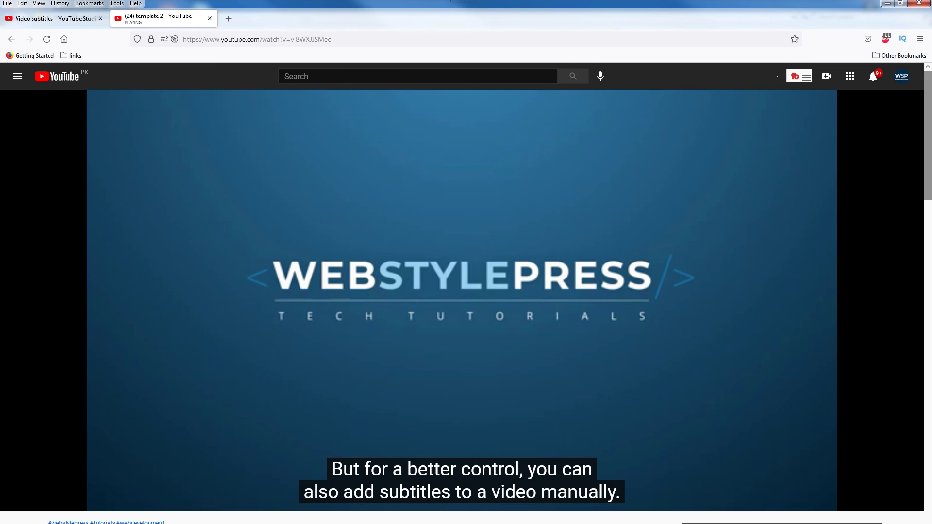
mouse_move(421, 355)
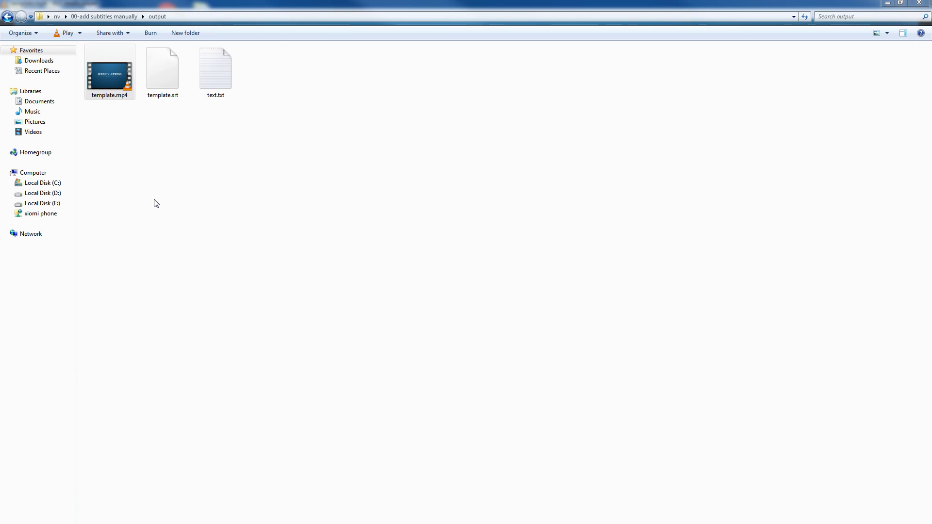
- Open template.mp4 from the output folder in VLC and look at its available subtitle tracks
left_click(160, 94)
left_click(114, 84)
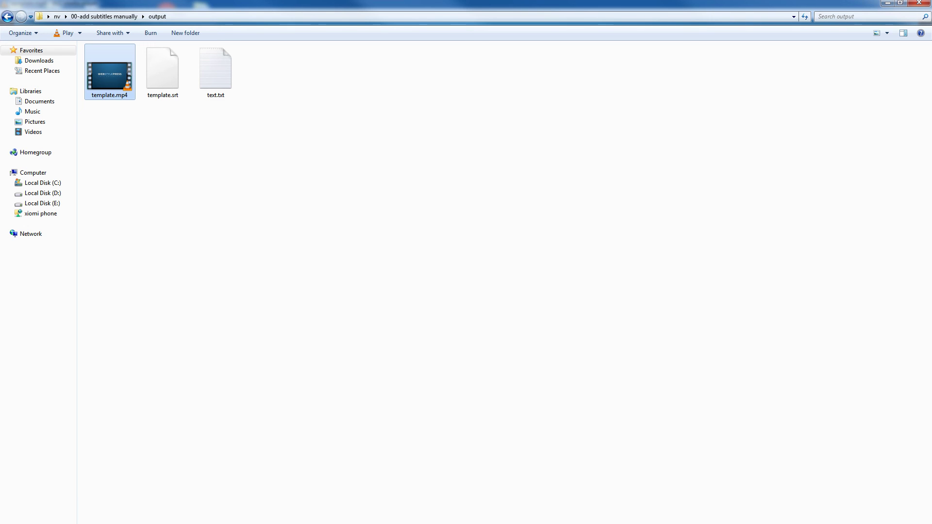
key("Return")
right_click(249, 287)
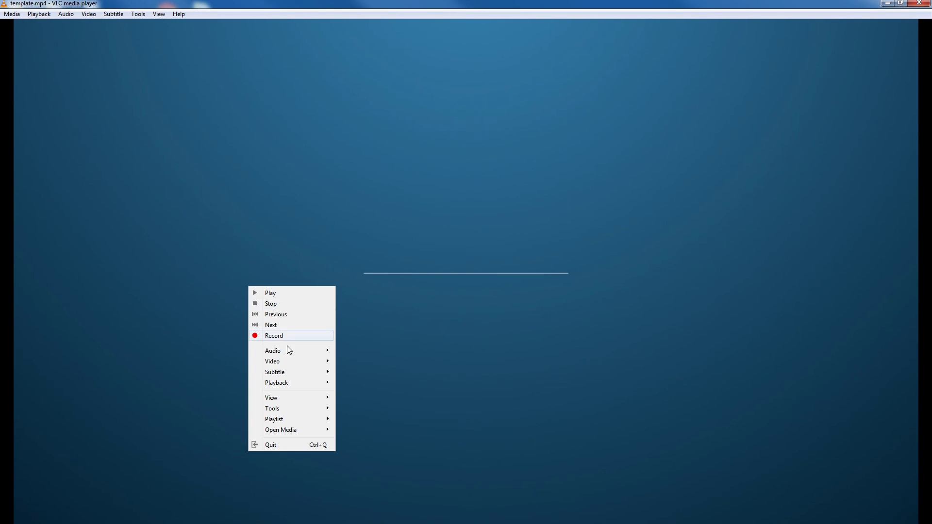
mouse_move(325, 373)
mouse_move(363, 387)
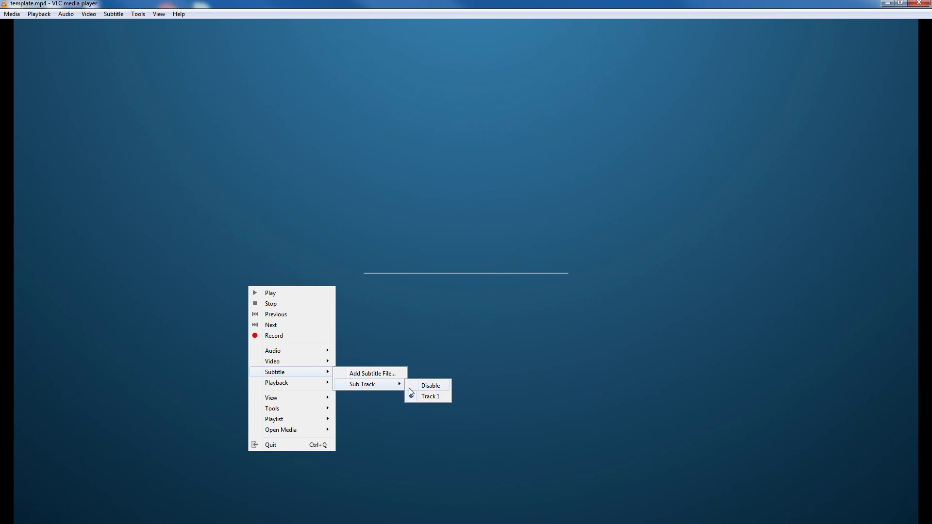